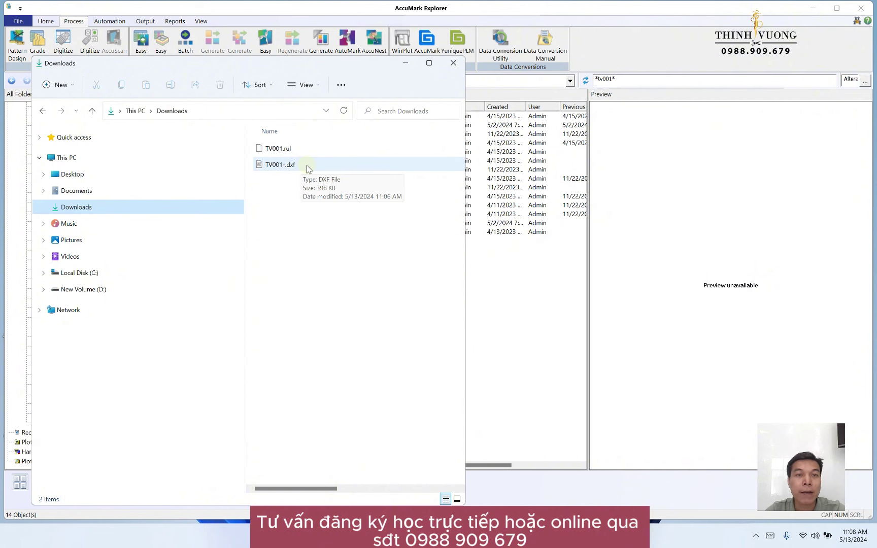
Step: Check the TV001.rul and TV001-.dxf files in the Downloads folder and minimise its window
left_click(307, 167)
left_click(309, 149)
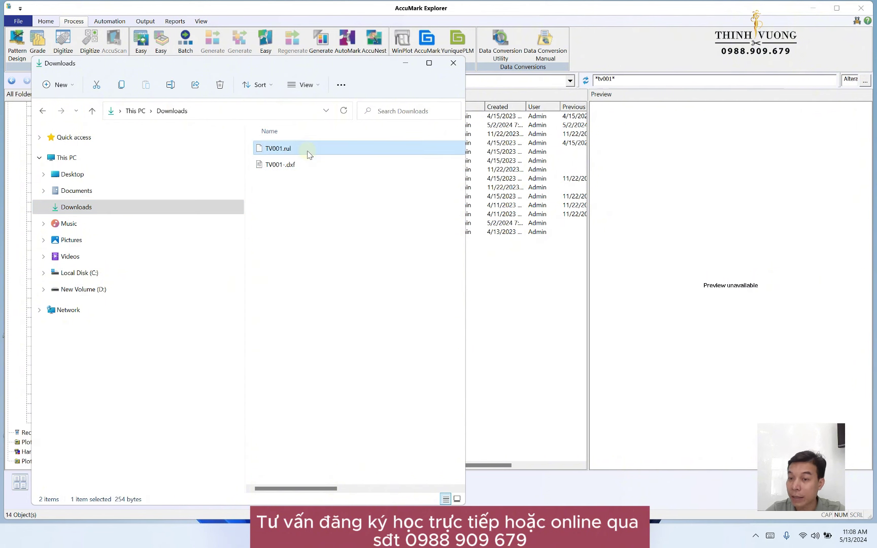
left_click(406, 63)
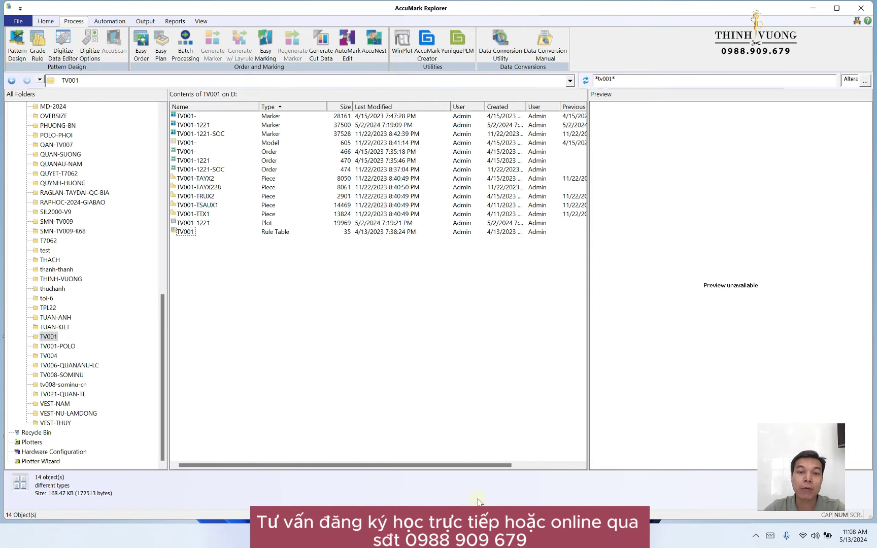
Step: Switch to Zalo and attach TV001.rul and TV001-.dxf from the Downloads folder to the open conversation
key("alt+Tab")
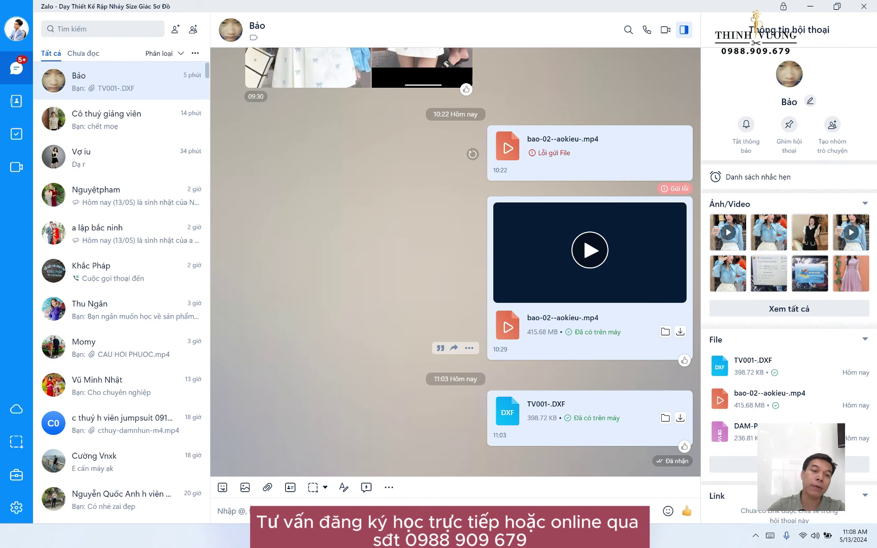
left_click(268, 487)
left_click(324, 410)
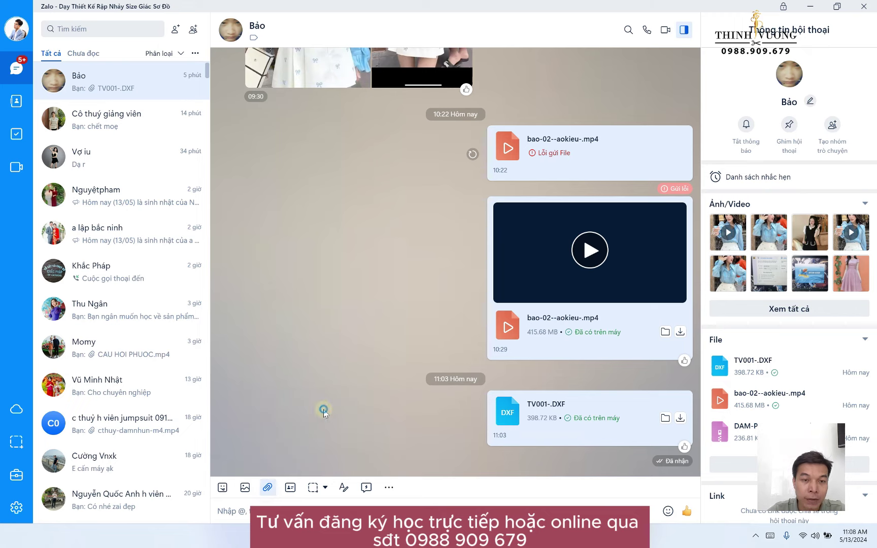
left_click(86, 140)
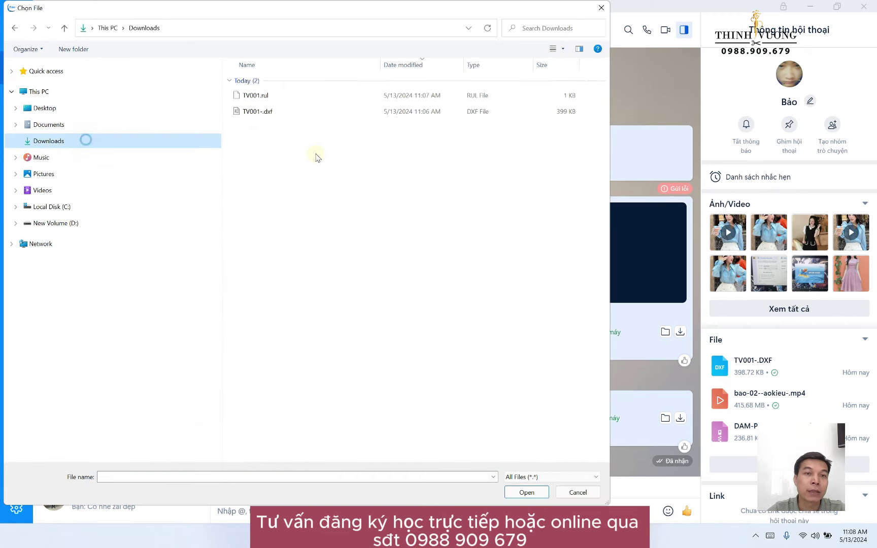
left_click(279, 94)
left_click(279, 111, "shift")
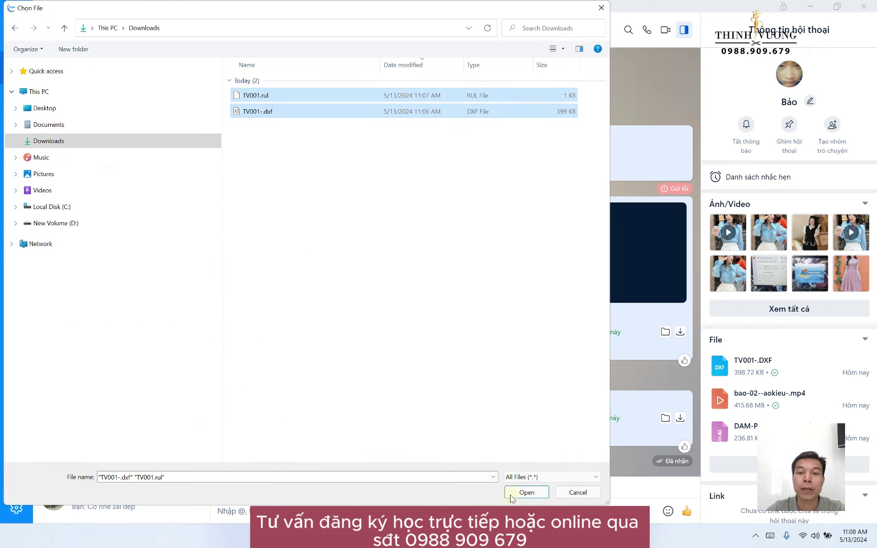
left_click(526, 493)
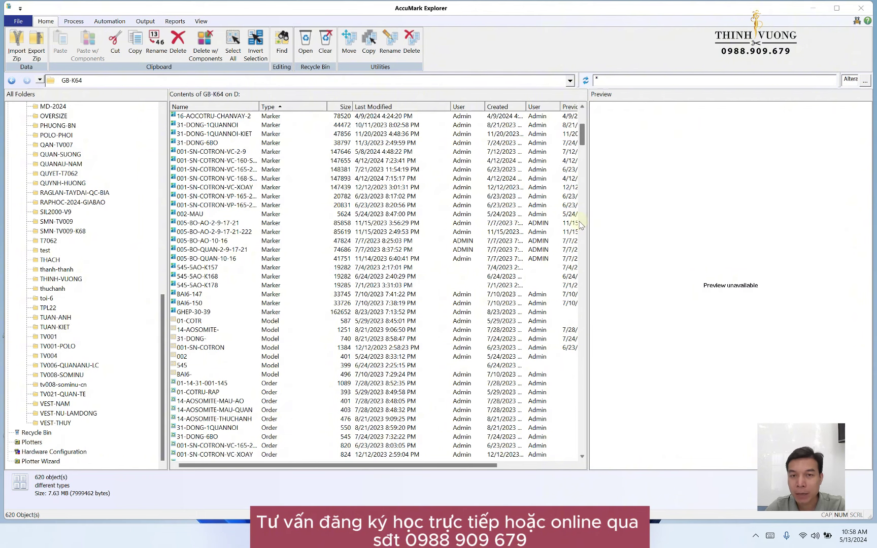
left_click(307, 262)
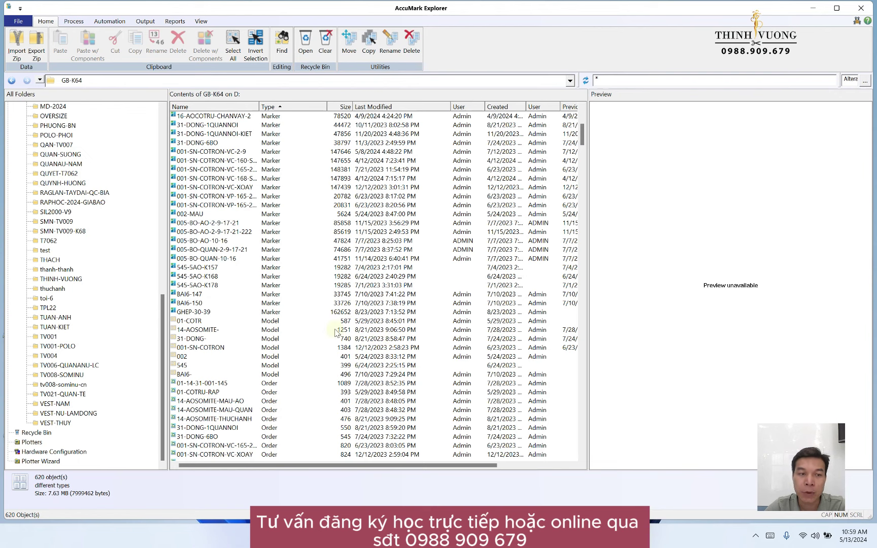
scroll(389, 337, "up", 3)
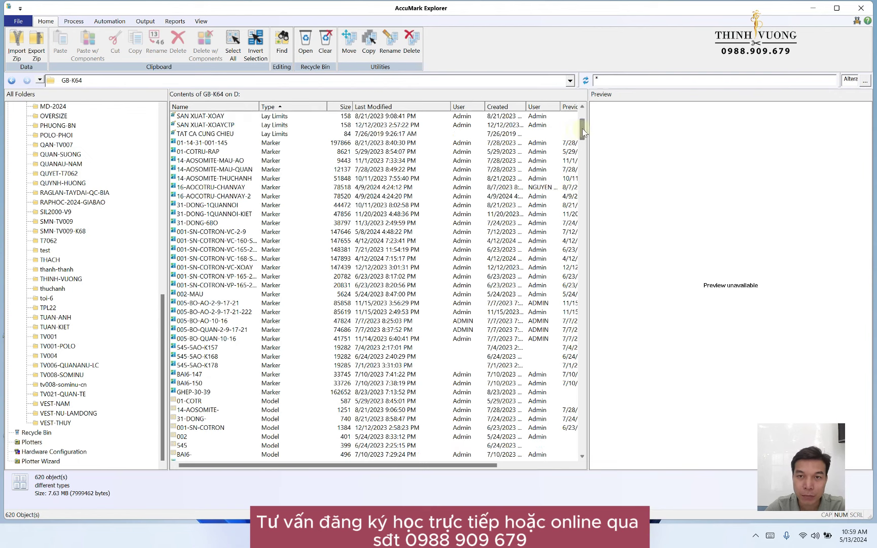
scroll(193, 332, "down", 7)
scroll(194, 331, "right", 3)
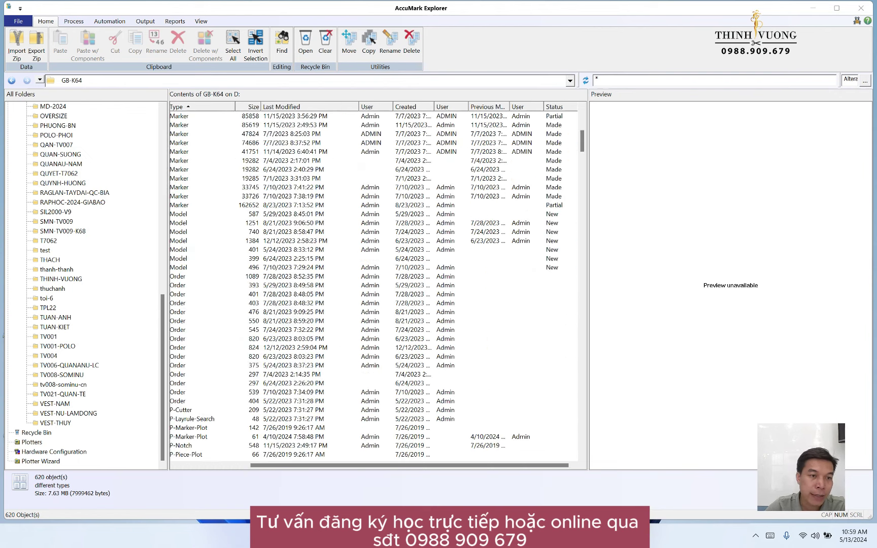
Step: Open the TV001 storage area in AccuMark Explorer and filter its contents with *tv001*
left_click(49, 337)
left_click(618, 80)
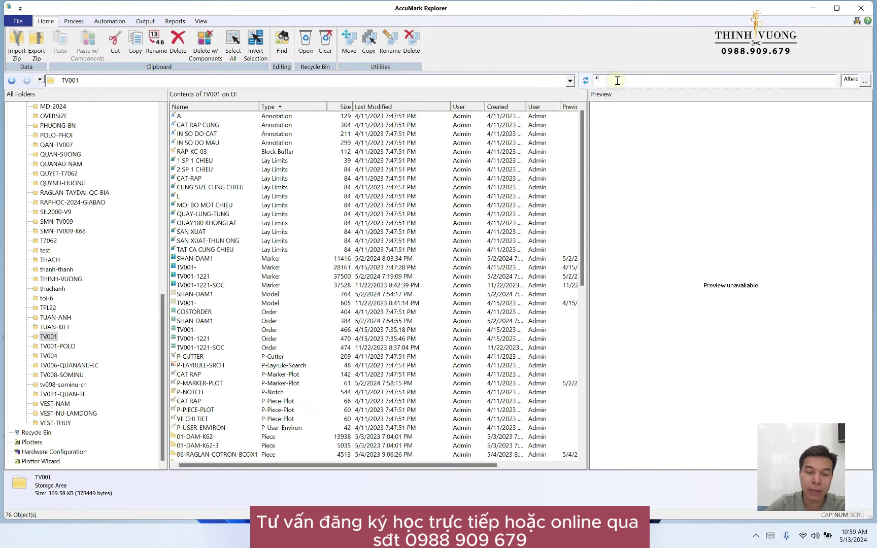
type("tv001*")
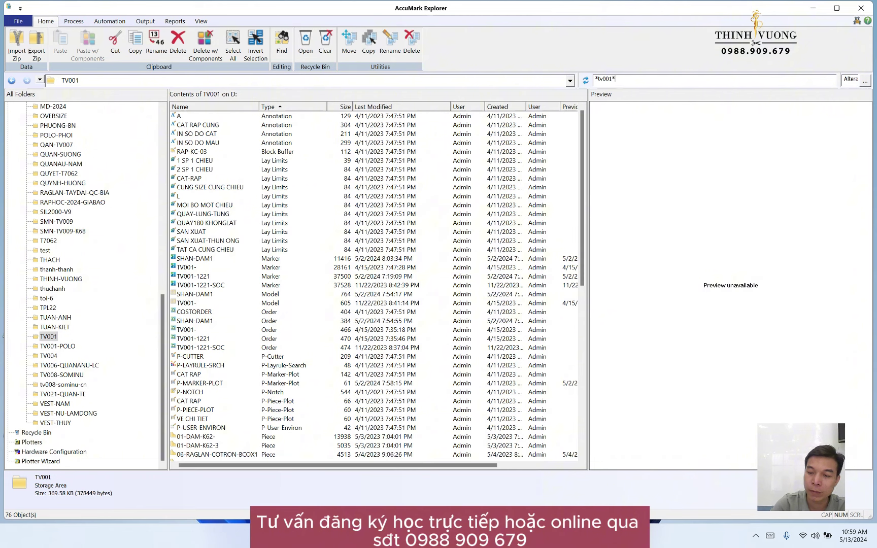
key("Return")
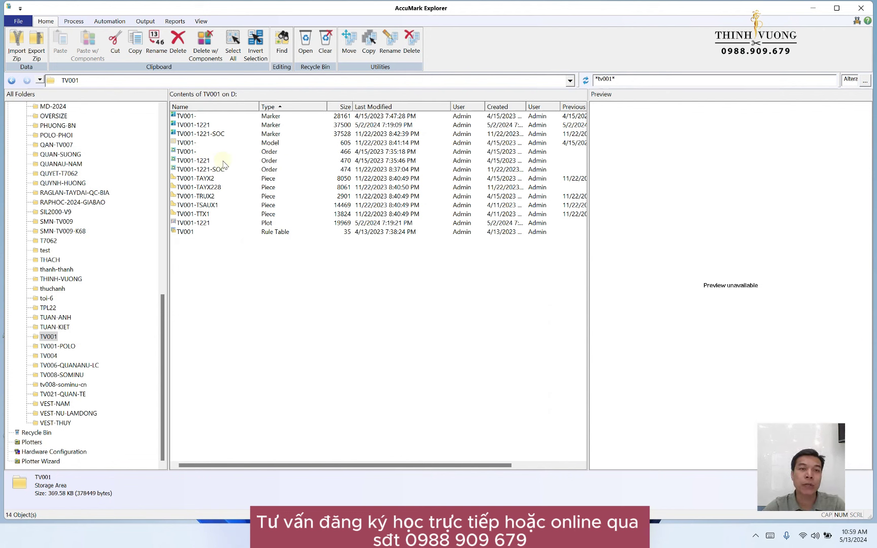
left_click(265, 277)
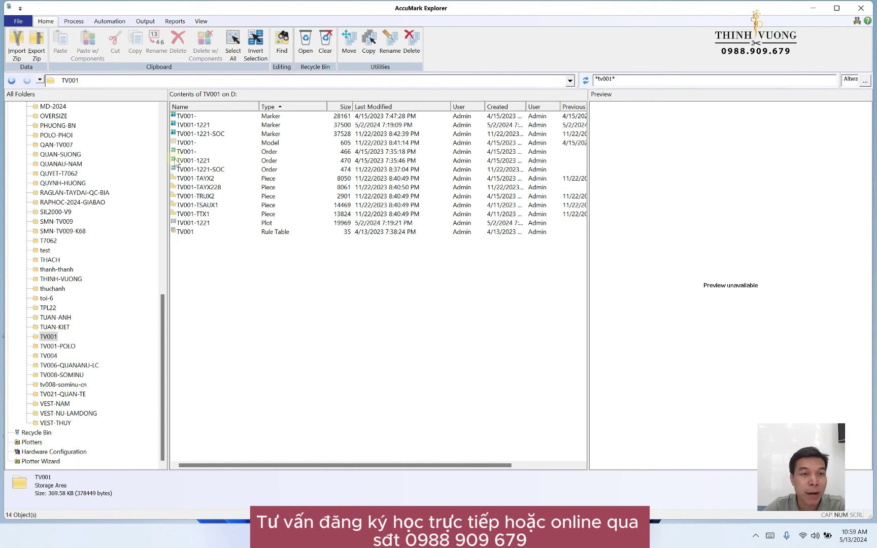
Step: Open the TV001- model in Pattern Design
left_click(184, 143)
right_click(188, 143)
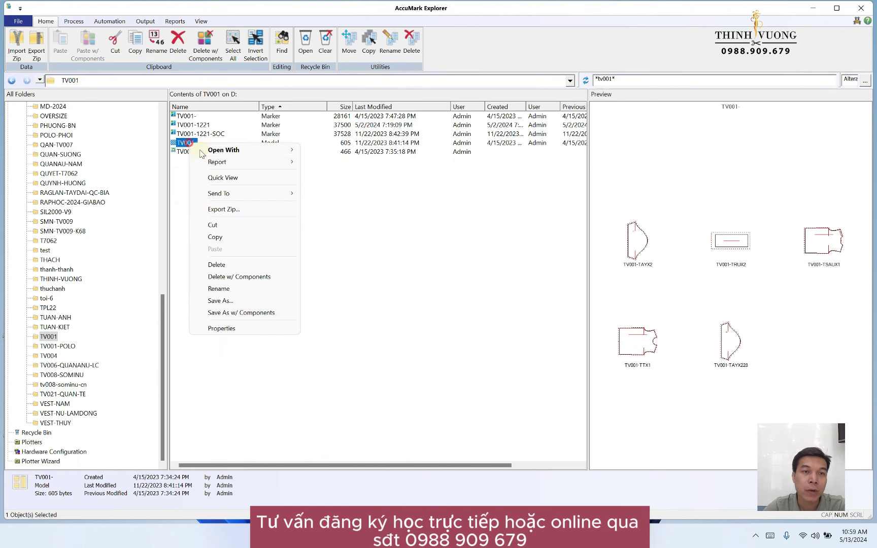
mouse_move(231, 149)
mouse_move(349, 197)
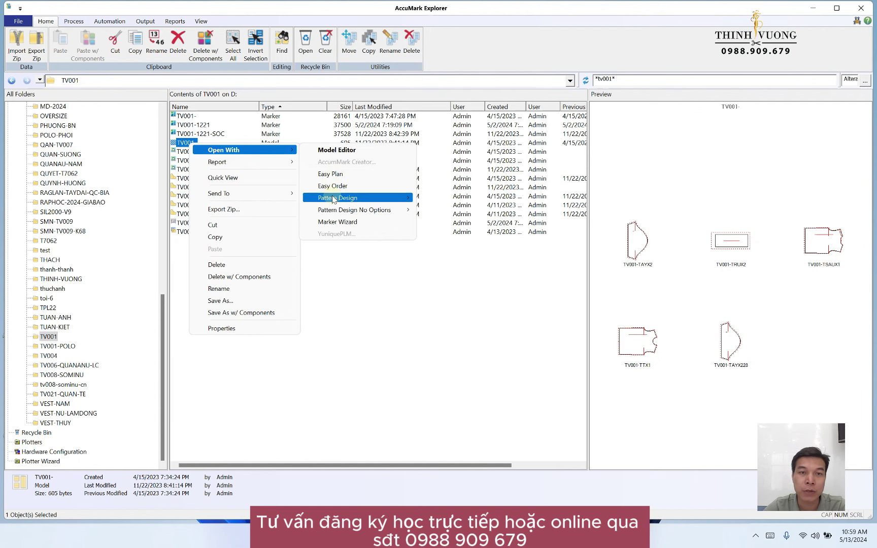
left_click(458, 199)
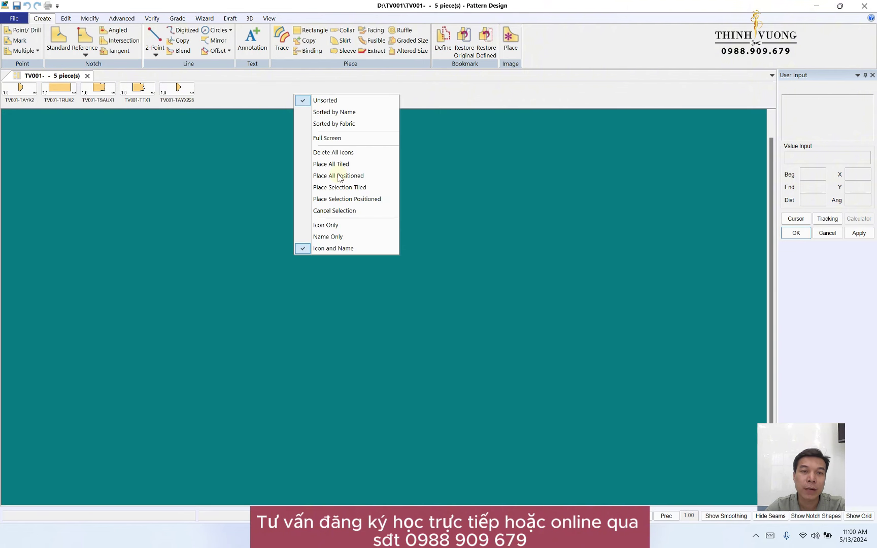
Step: Place all the model's pieces positioned in the work area, with TV001-TAYX2 and TV001-TRUX2 moved to the right of the body pieces
left_click(339, 176)
left_click(375, 254)
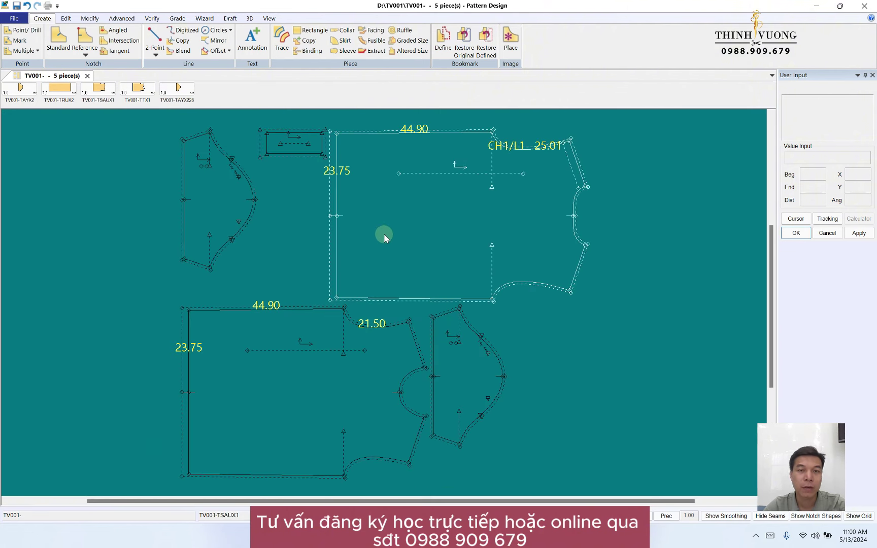
left_click(205, 216)
left_click(584, 208)
left_click(290, 152)
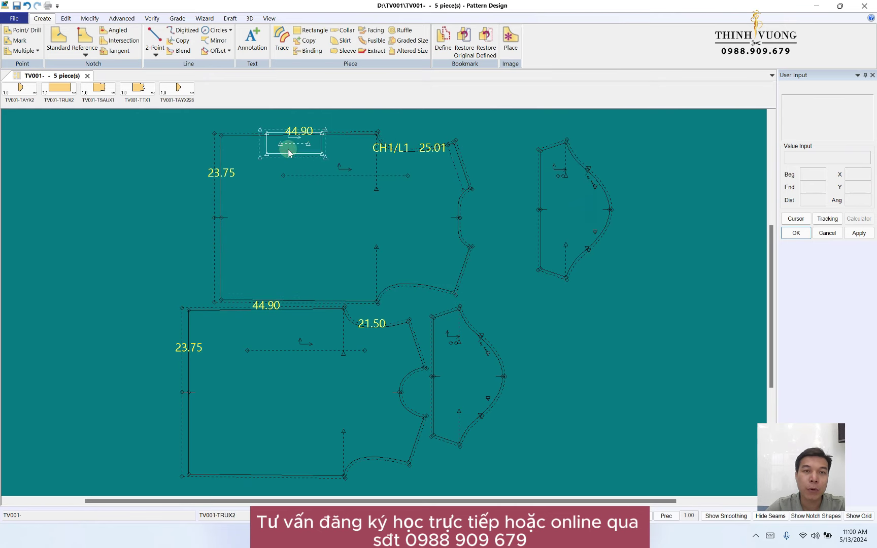
left_click(564, 304)
Step: Arrange body pieces TV001-TSAUX1 and TV001-TTX1 one above the other, with sleeve TV001-TAYX228 to their right
left_click(369, 235)
left_click(357, 229)
left_click(436, 382)
left_click(562, 386)
left_click(345, 384)
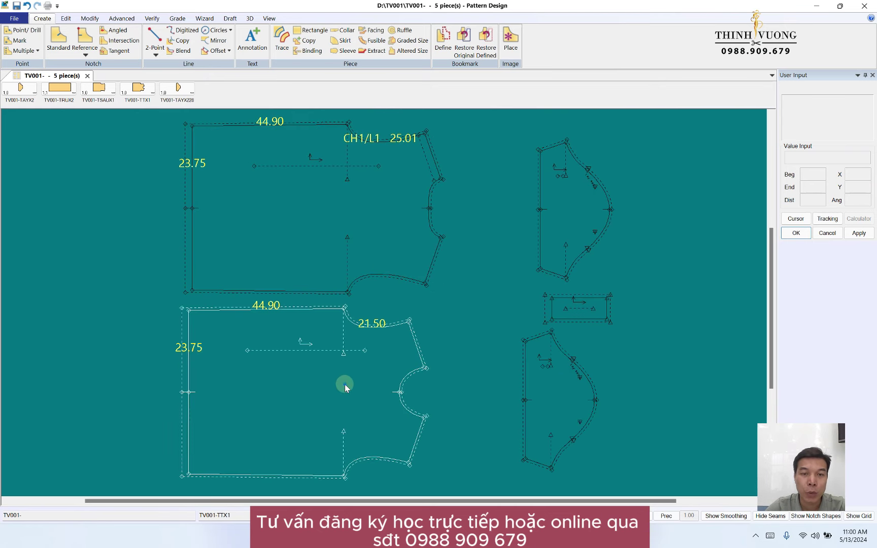
left_click(364, 181)
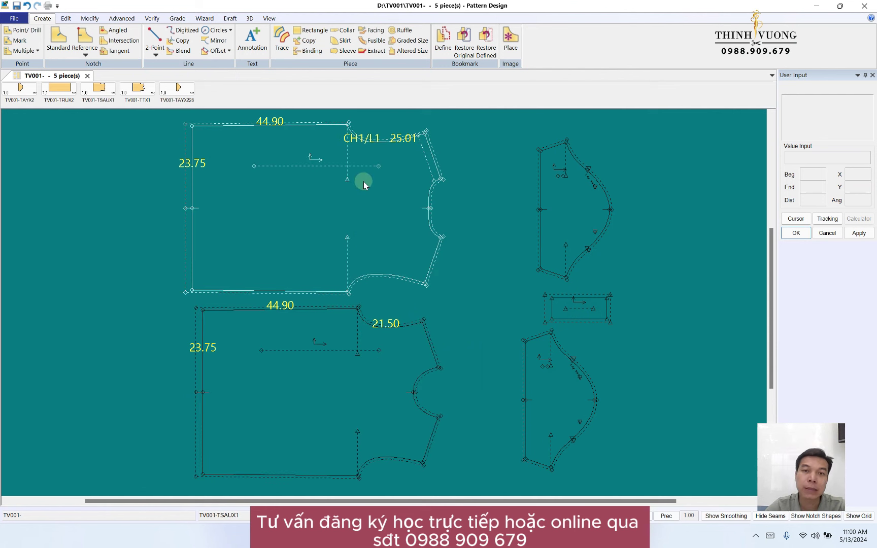
Step: Shift sleeve TV001-TAYX2 up and left, and centre TV001-TRUX2 between the two sleeves
left_click(571, 211)
left_click(541, 196)
left_click(583, 319)
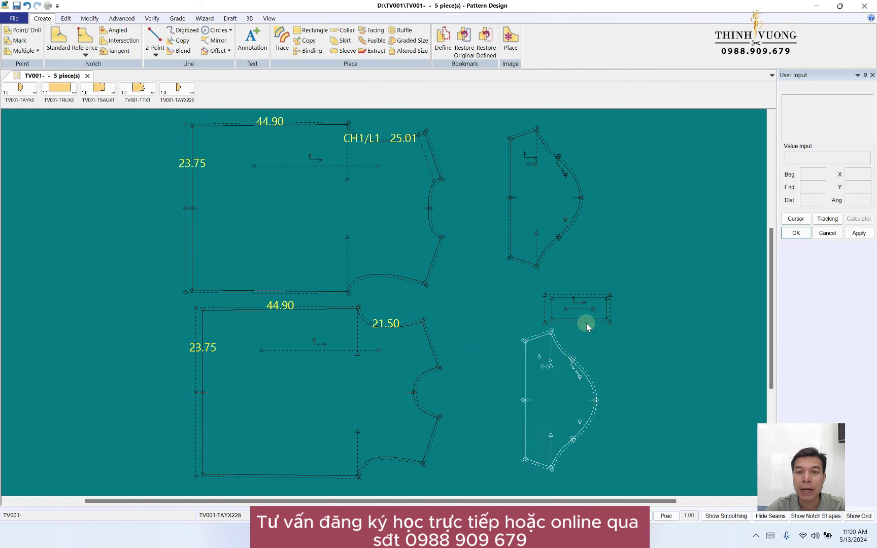
left_click(591, 292)
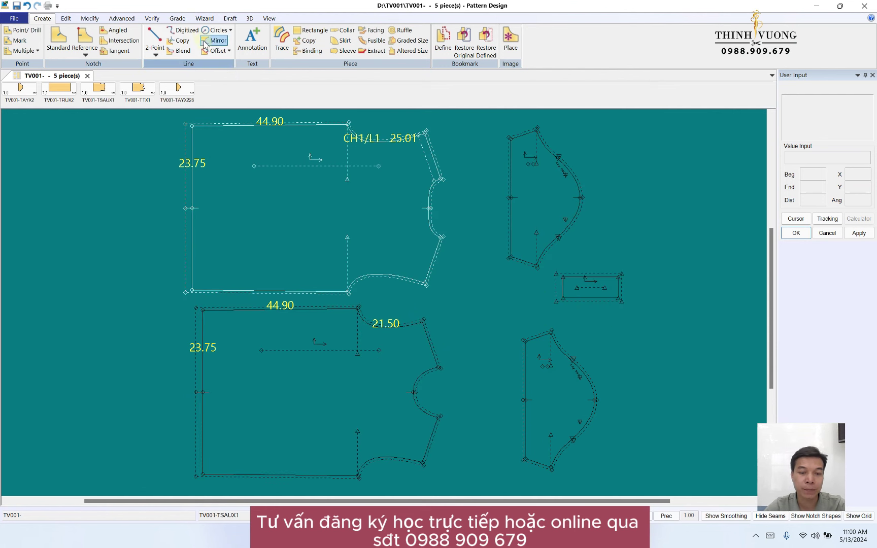
Step: Adjust the position of TV001-TSAUX1 so it sits neatly above TV001-TTX1
key("n")
right_click(384, 227)
left_click(389, 255)
right_click(389, 211)
left_click(389, 215)
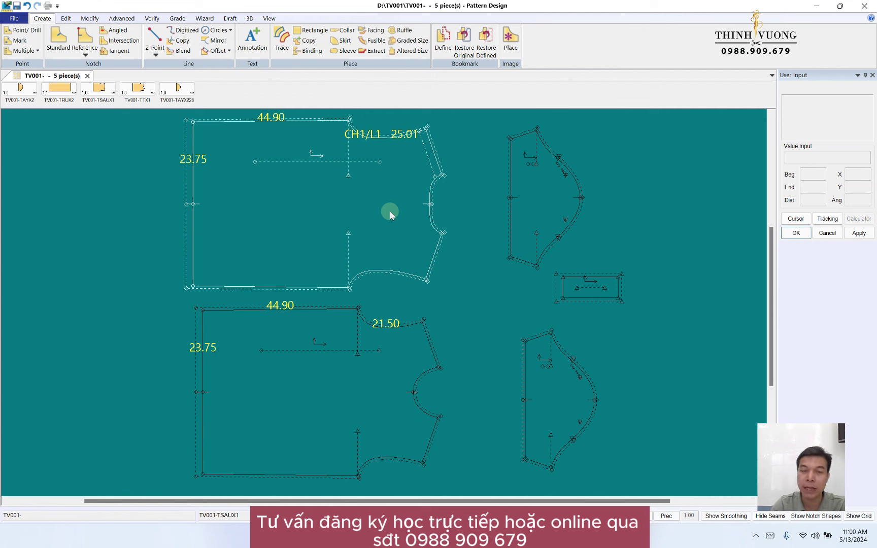
left_click_drag(333, 221, 342, 224)
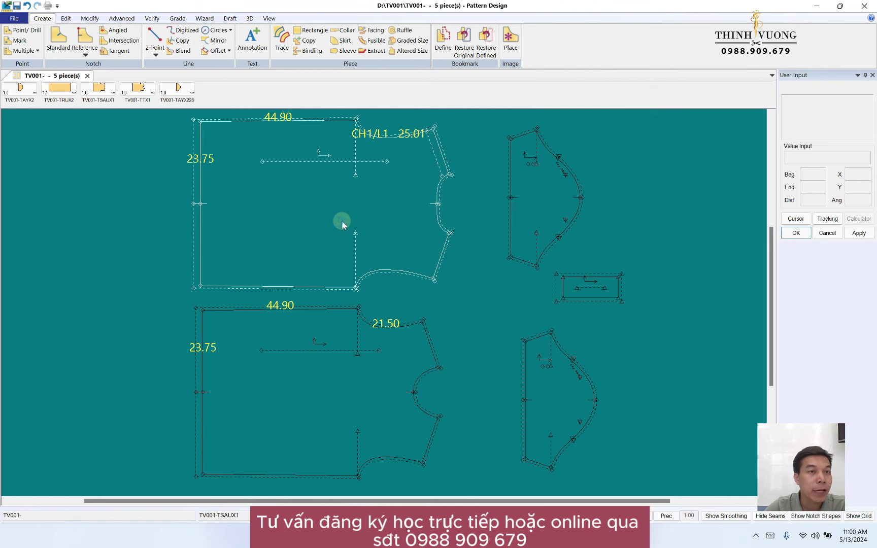
Step: Start an export using Export Models and choose TV001- as the object to export
scroll(410, 279, "down", 1)
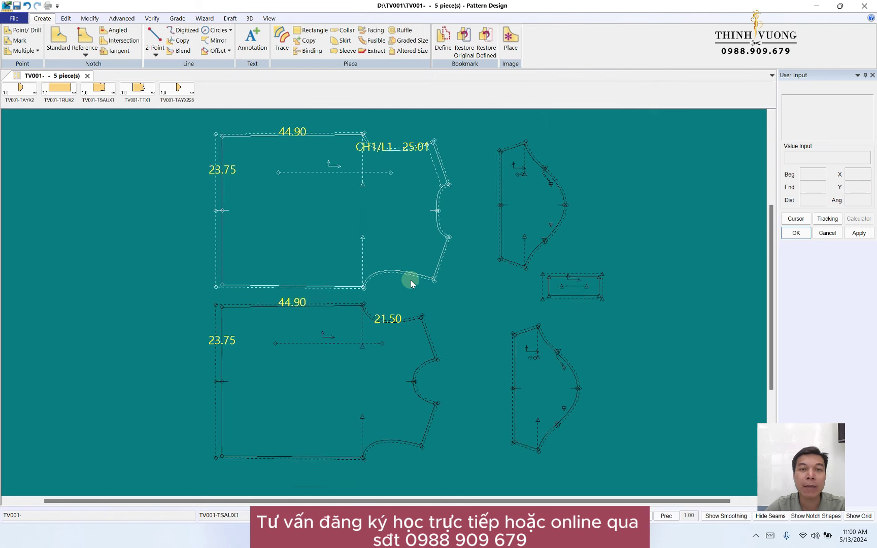
scroll(410, 279, "down", 1)
left_click(15, 19)
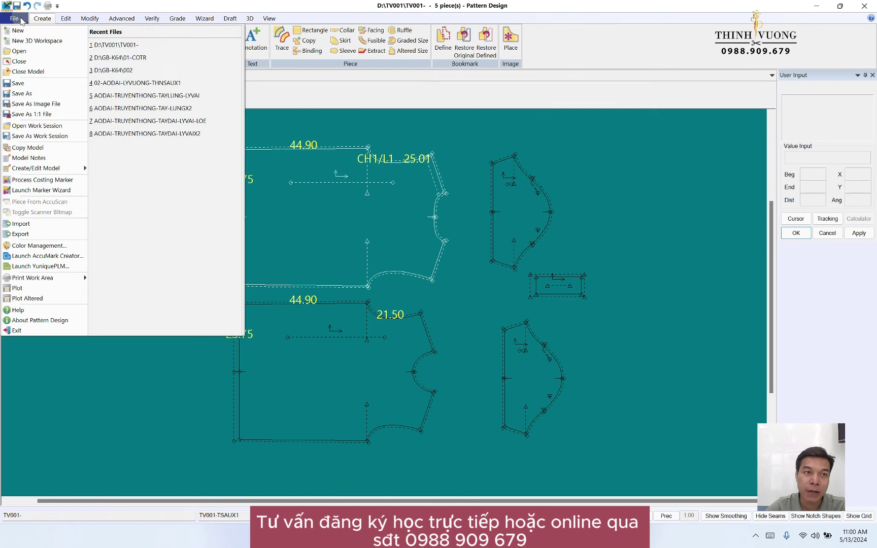
left_click(20, 234)
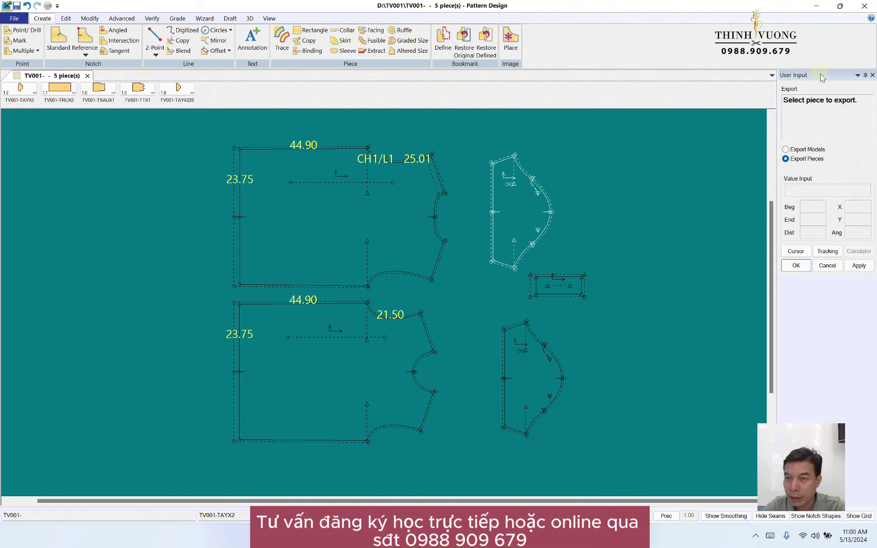
left_click(786, 149)
left_click_drag(454, 177, 583, 161)
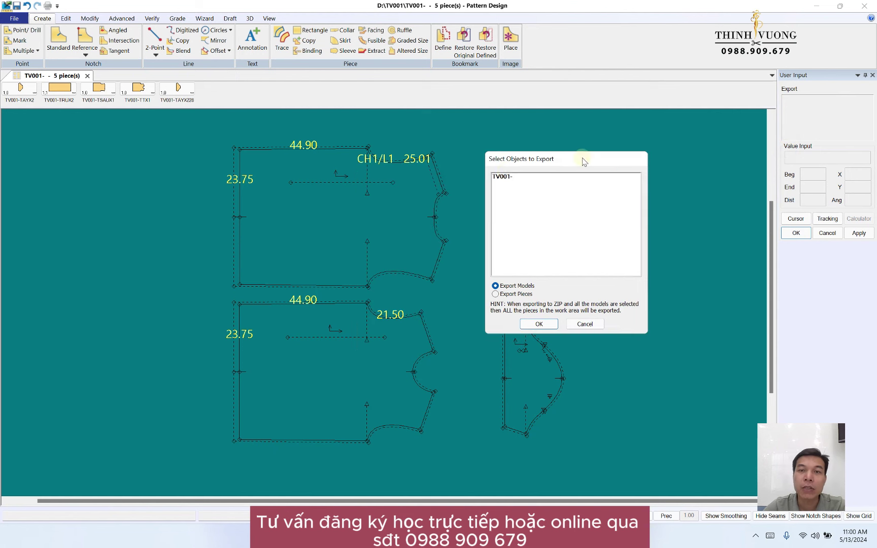
left_click(504, 177)
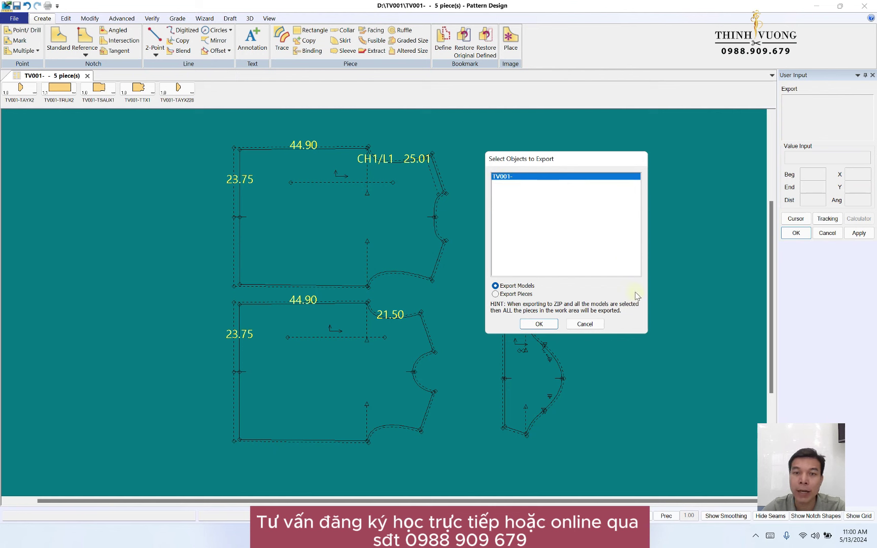
left_click(538, 324)
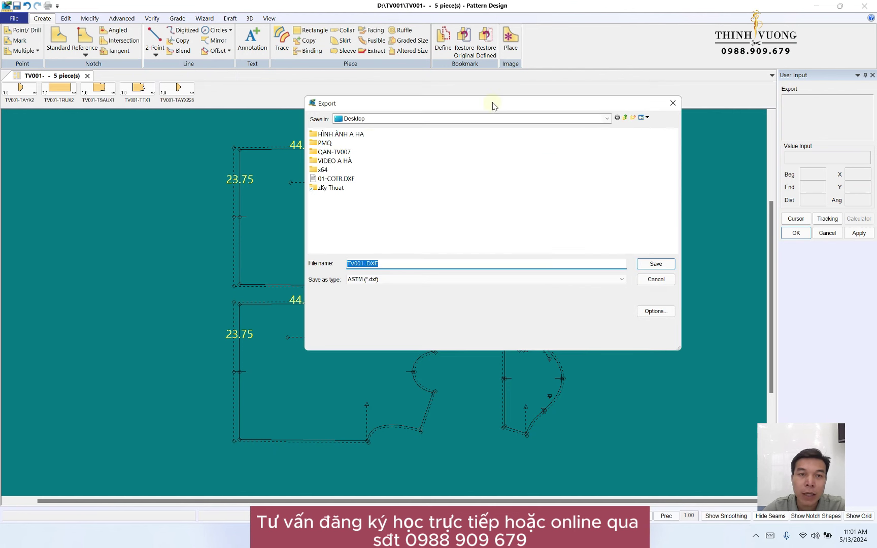
Step: Remove the 01-COTR.DXF file from the desktop and return to the Export dialog
left_click_drag(493, 104, 372, 141)
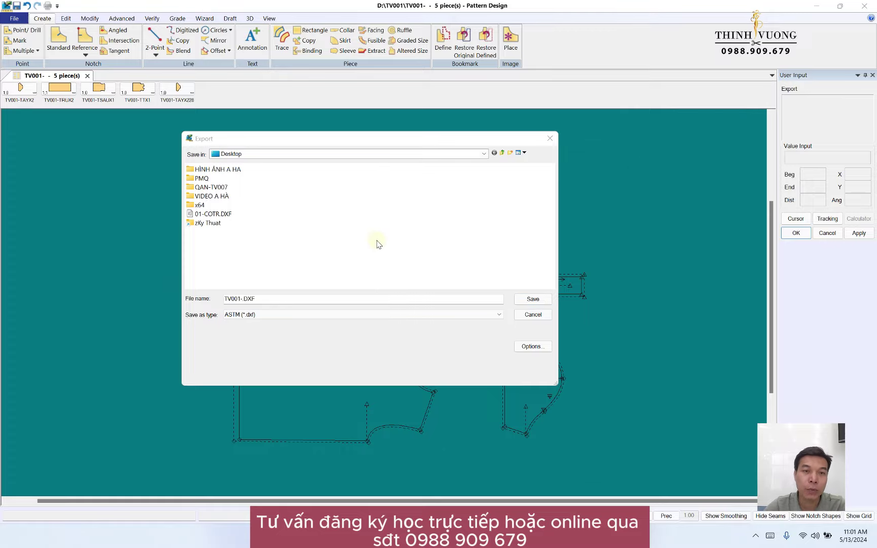
key("super+d")
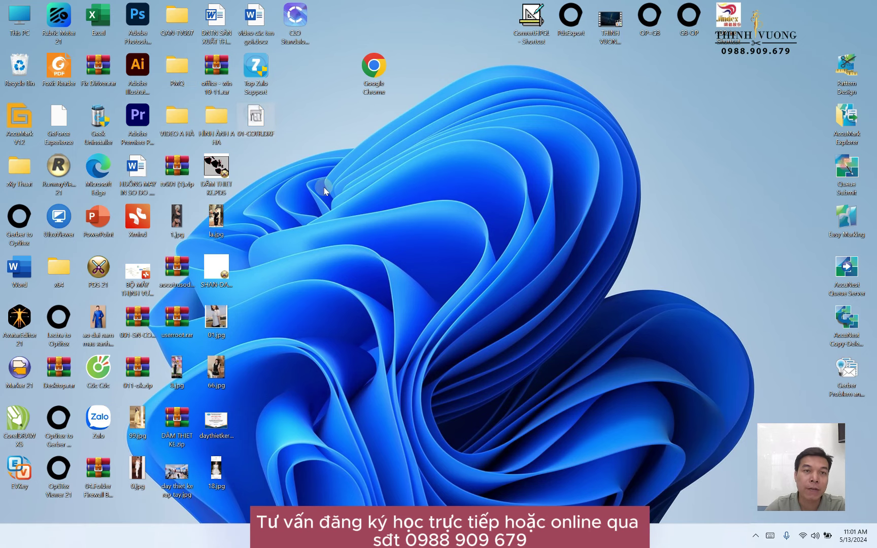
left_click(532, 535)
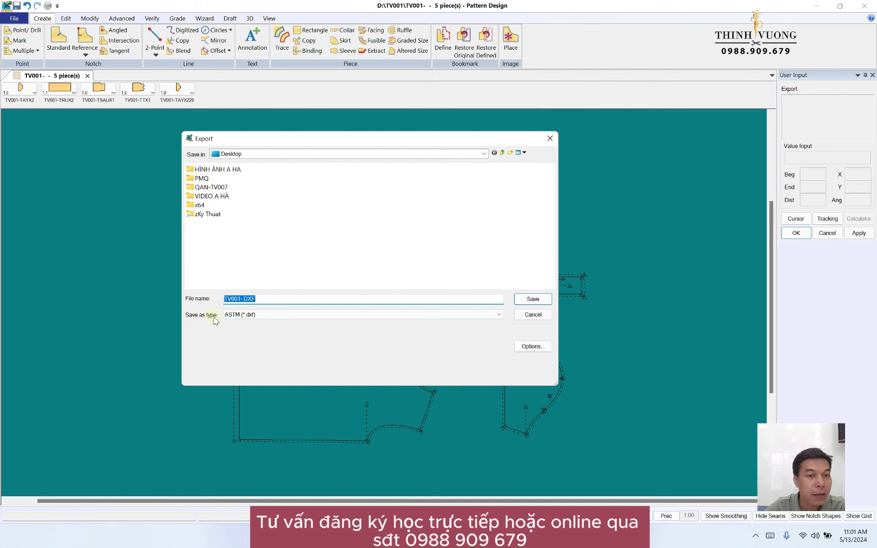
Step: Choose ASTM (*.dxf) as the file type for the TV001- export
left_click(497, 314)
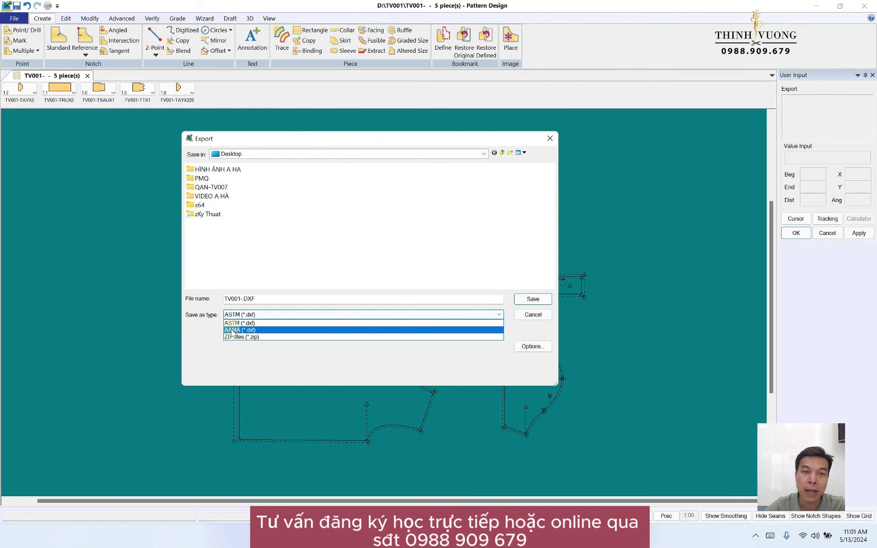
left_click(262, 327)
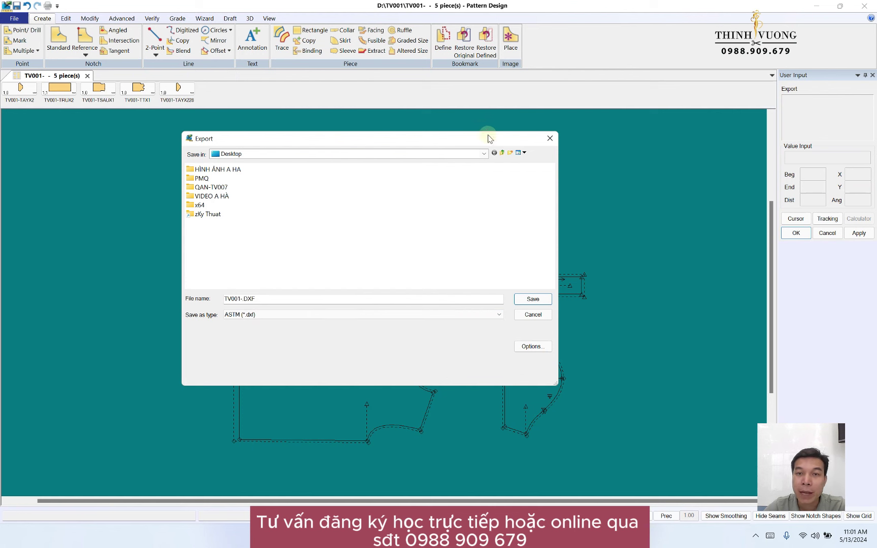
left_click_drag(489, 137, 456, 125)
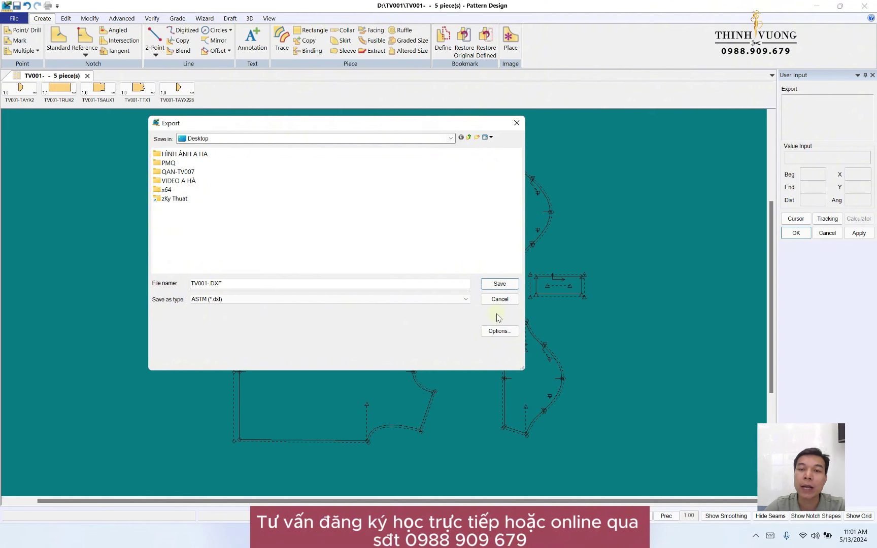
Step: Set the export options to Export Graded Nest with METRIC units and accept them
left_click(499, 331)
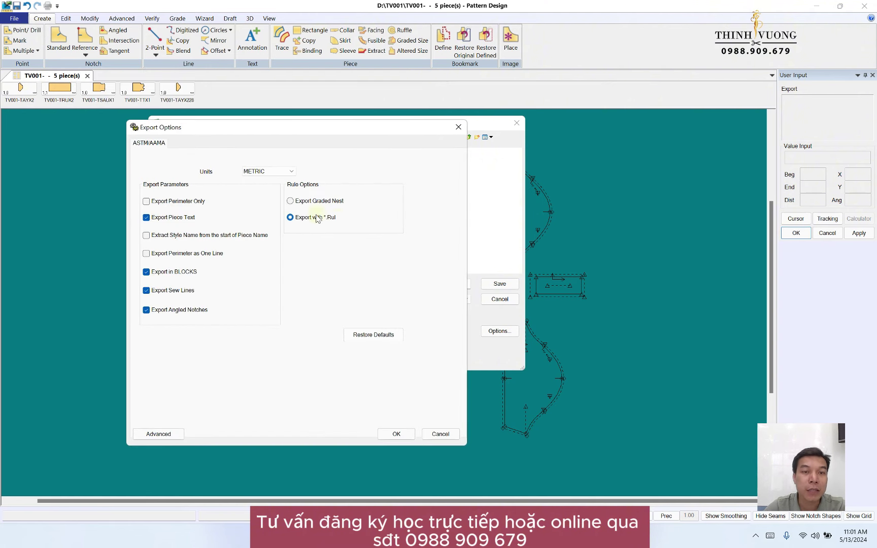
left_click(290, 202)
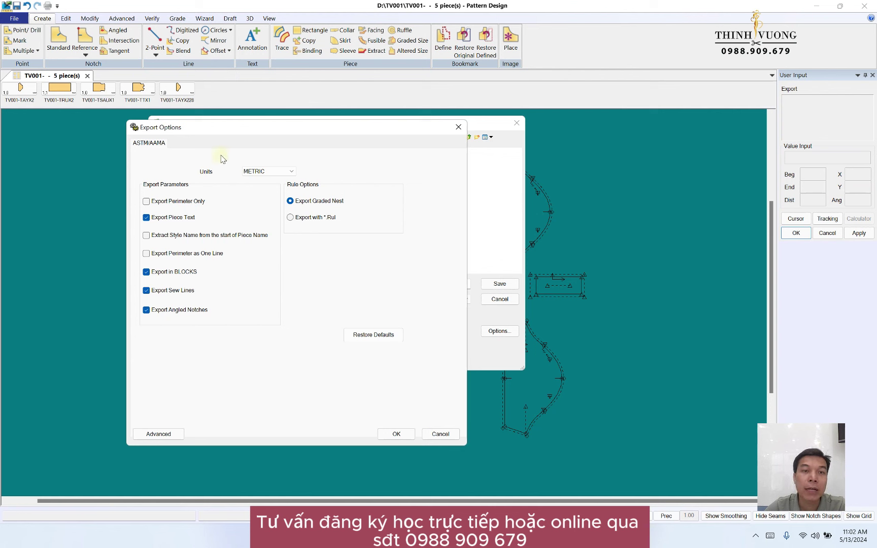
left_click(292, 173)
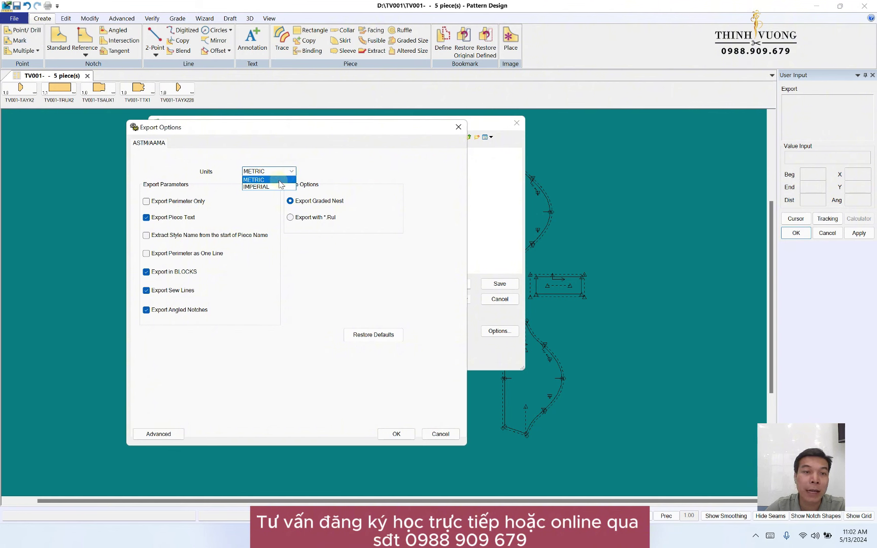
left_click(281, 180)
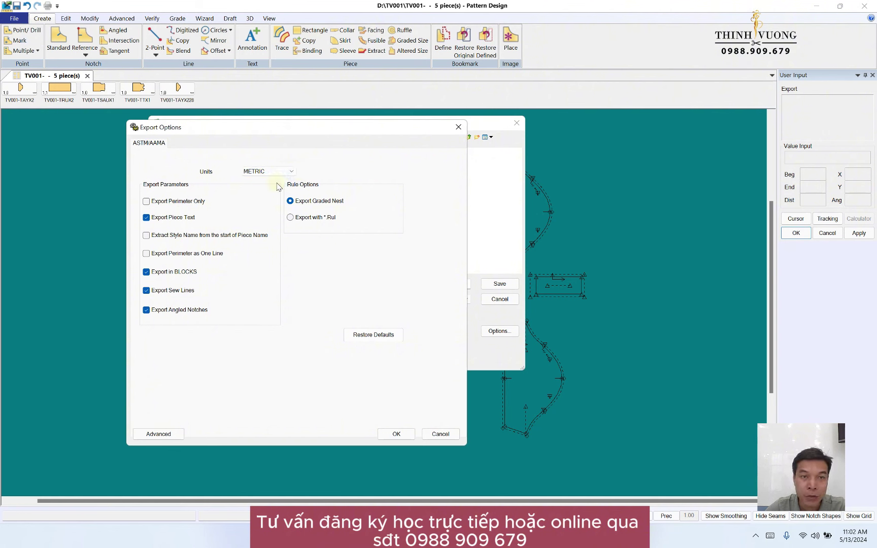
left_click(395, 433)
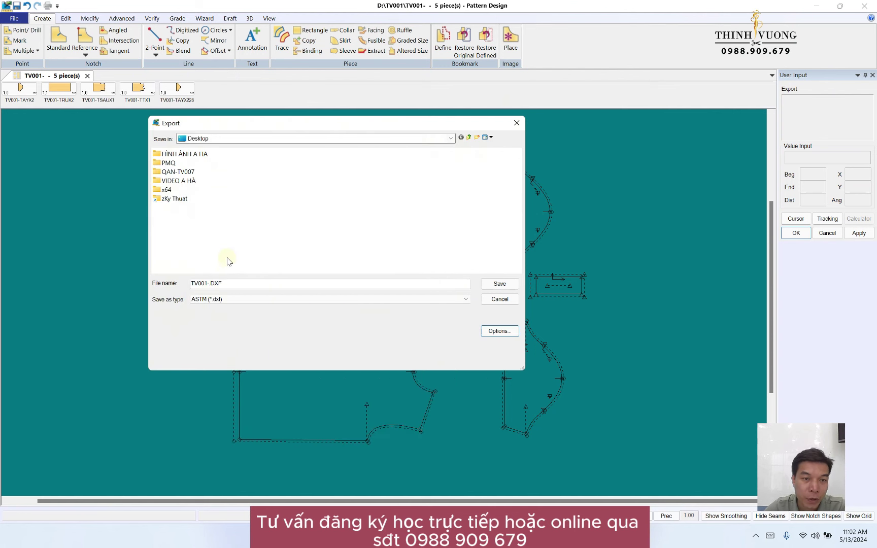
Step: Save TV001-.DXF to the desktop, expand the ASTM export results down to the individual pieces, and close the results
left_click_drag(437, 126, 392, 129)
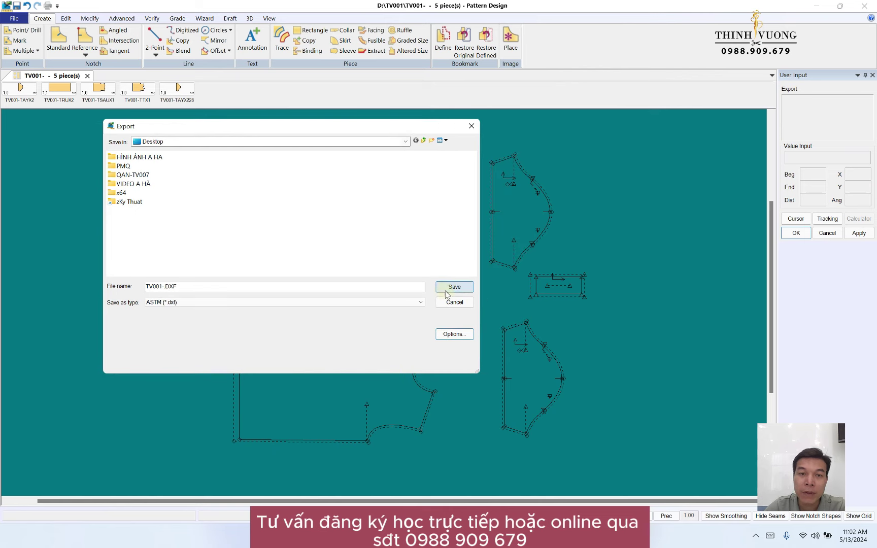
left_click(454, 288)
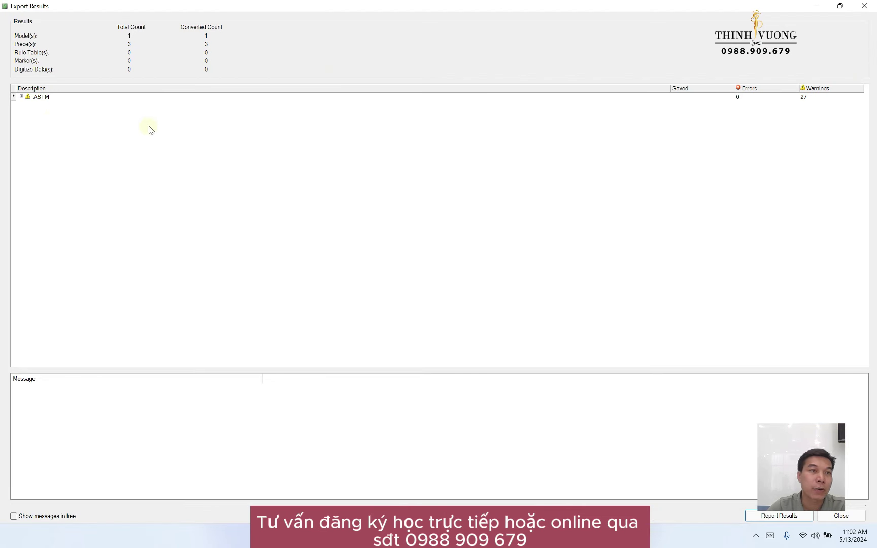
double_click(34, 98)
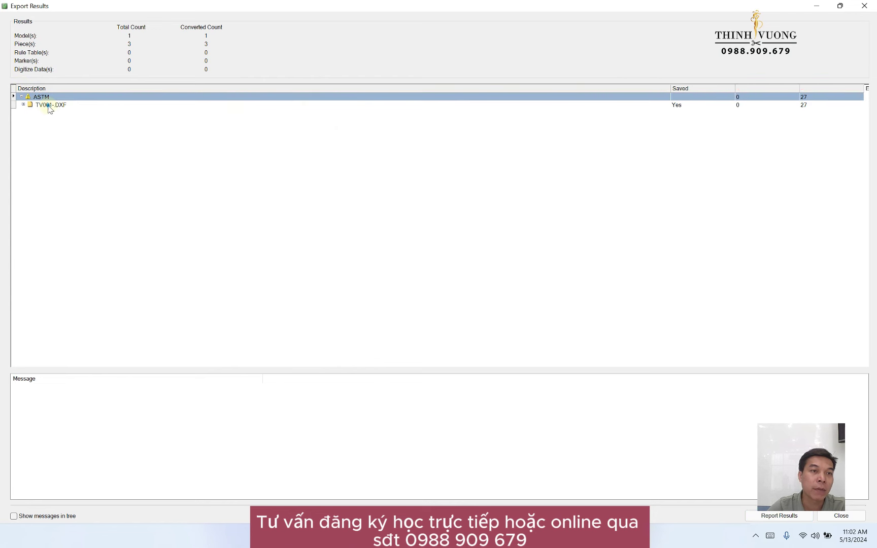
double_click(47, 105)
double_click(39, 112)
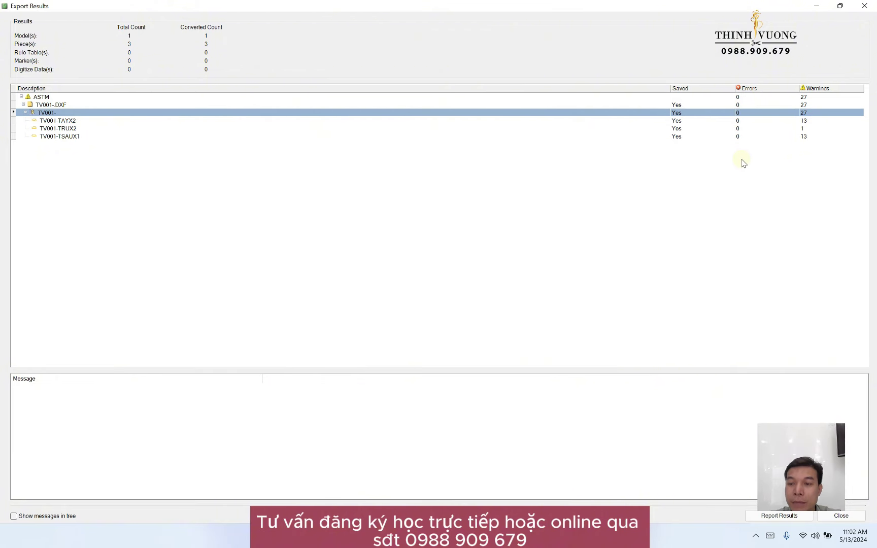
left_click(865, 6)
left_click(412, 343)
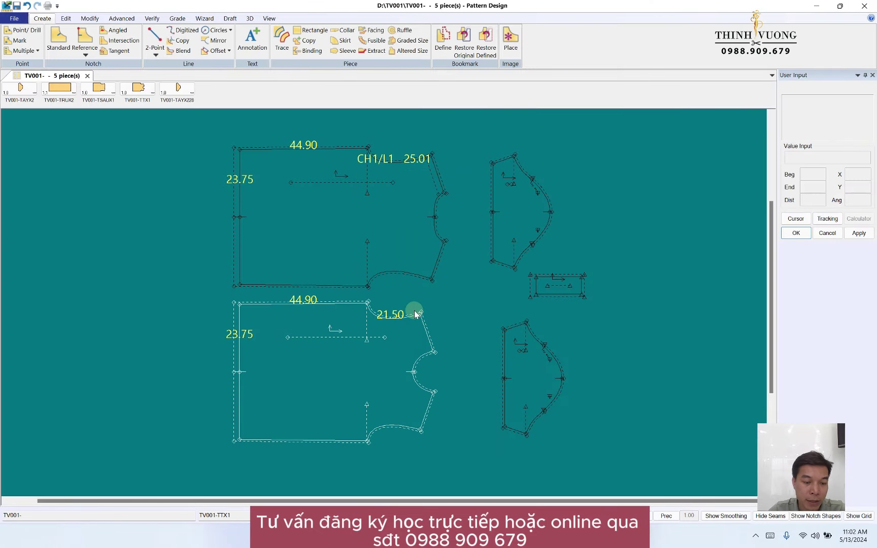
Step: Show the desktop and check the exported TV001-.DXF file there
key("super+d")
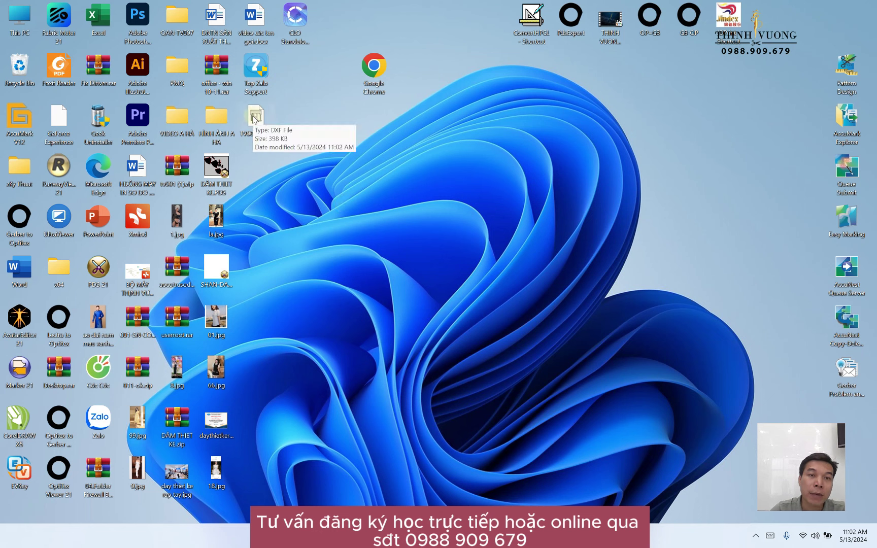
left_click_drag(256, 117, 573, 138)
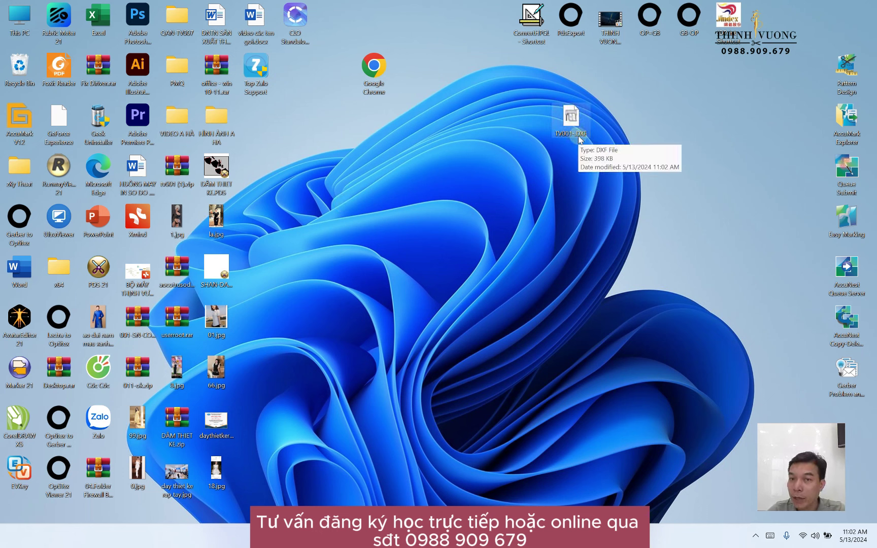
left_click_drag(577, 138, 265, 132)
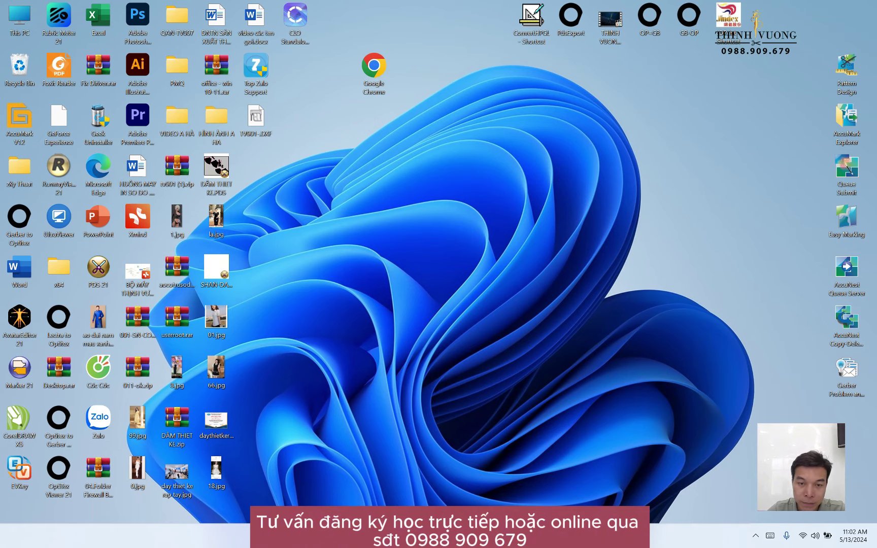
Step: Switch to Zalo, send TV001-.DXF from the desktop to a contact as a file attachment, and minimize the chat window
left_click(438, 537)
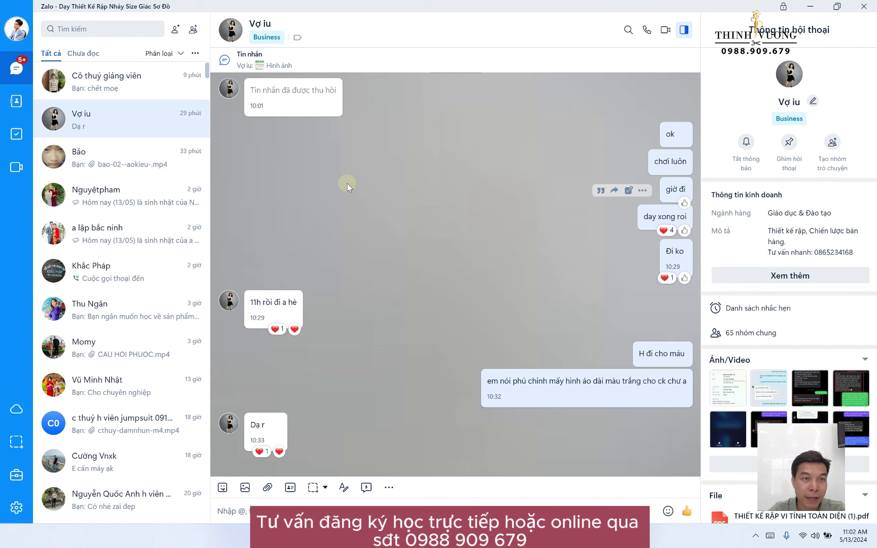
left_click(108, 162)
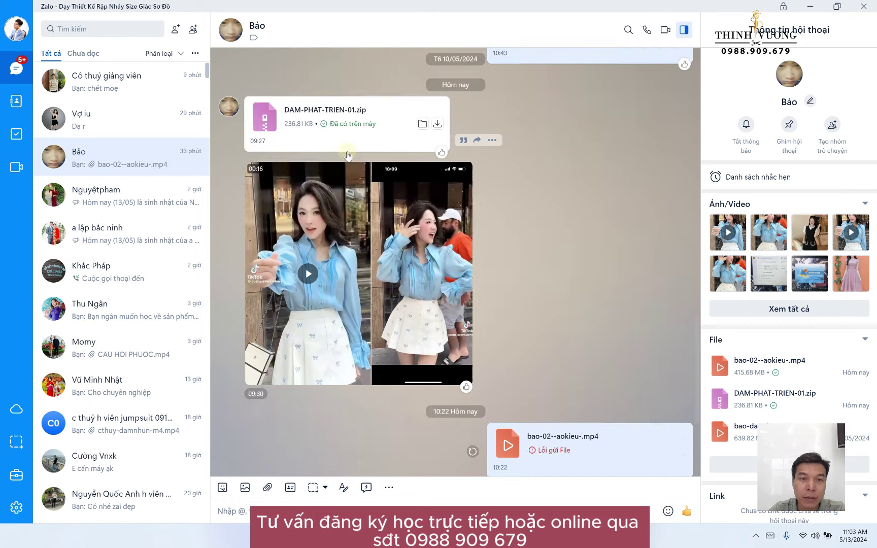
left_click(265, 489)
left_click(300, 408)
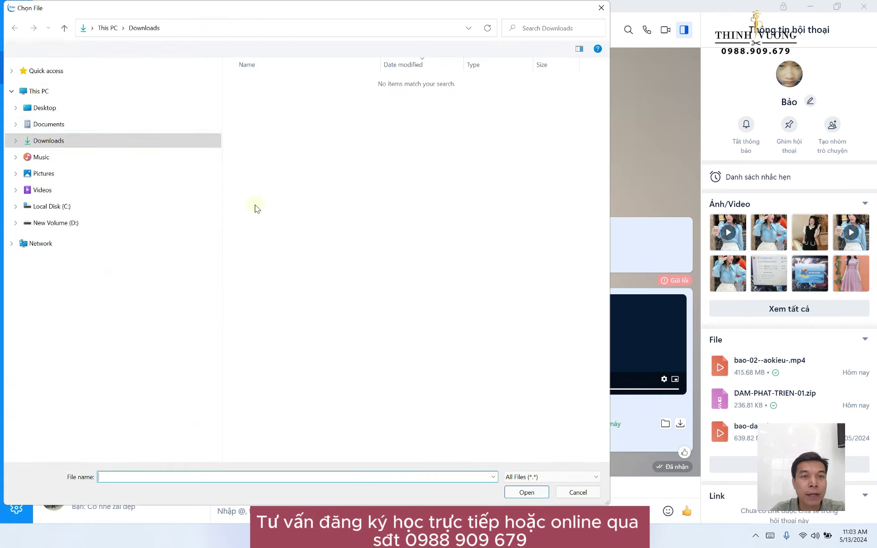
left_click(49, 112)
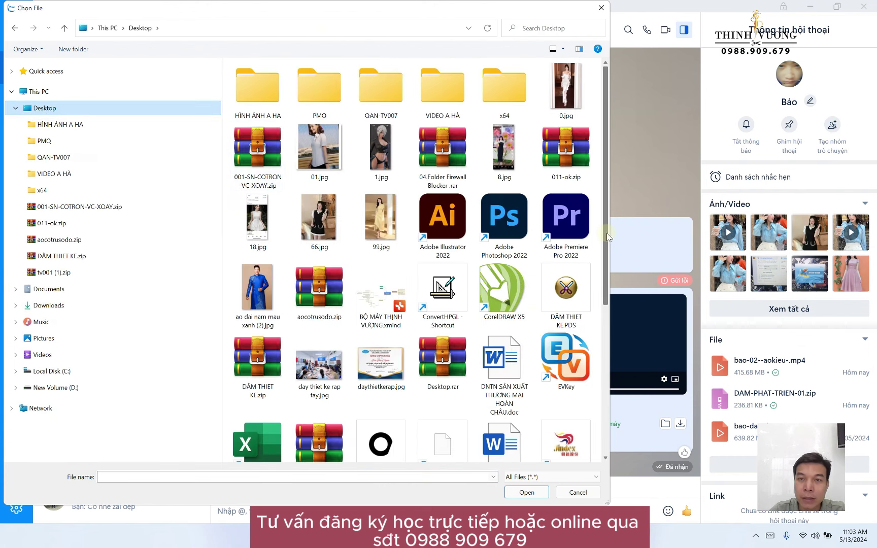
left_click_drag(607, 236, 588, 374)
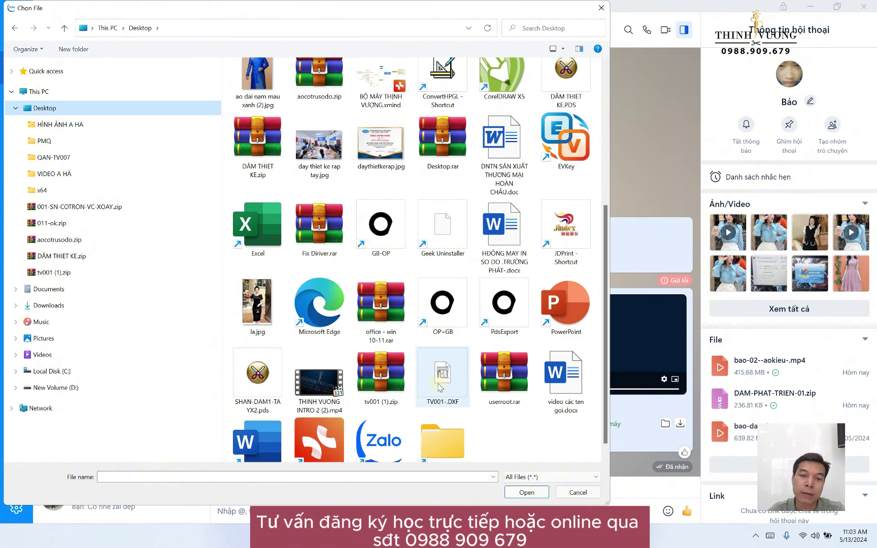
left_click(454, 384)
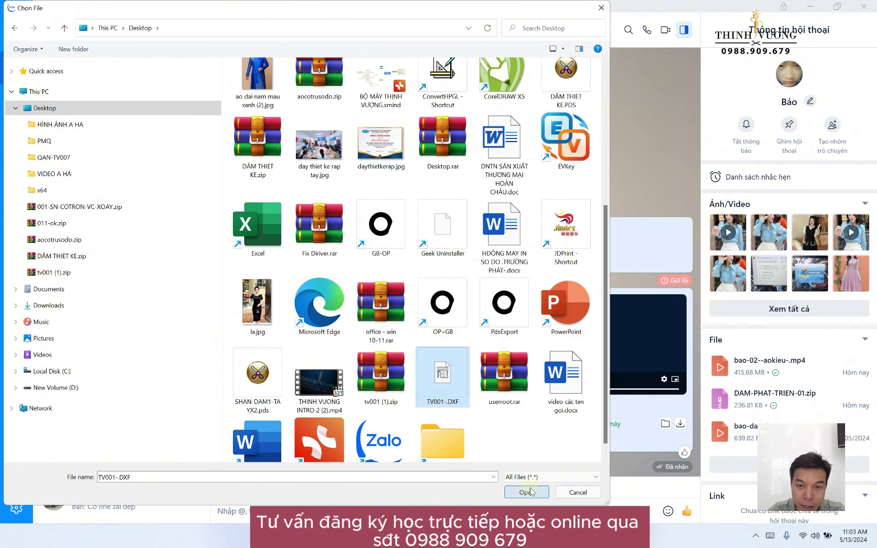
left_click(532, 492)
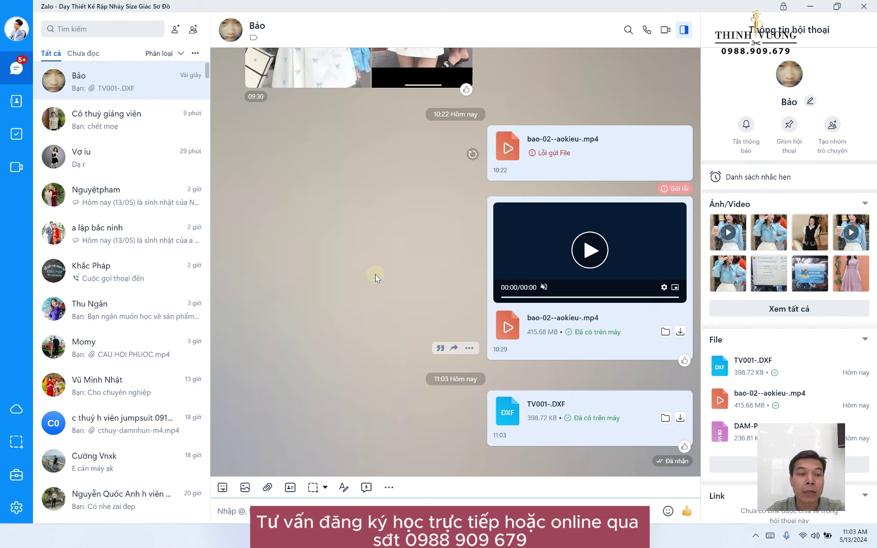
left_click(810, 7)
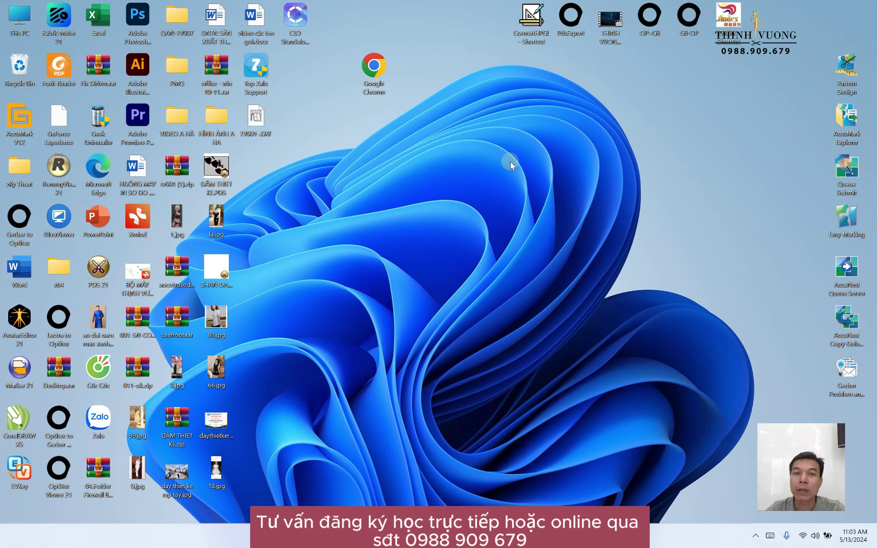
Step: Switch to Google Chrome, open daythietkerap.vn and maximize the browser window
left_click_drag(374, 66, 374, 112)
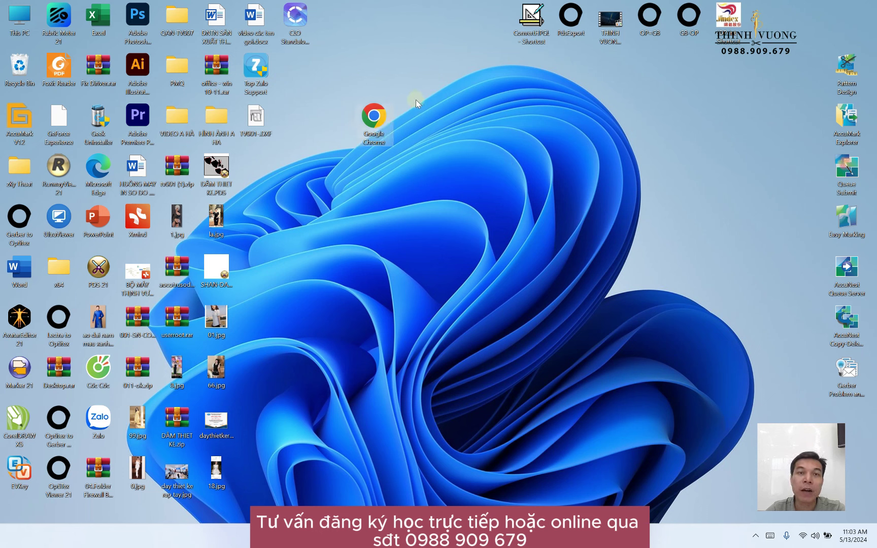
double_click(375, 119)
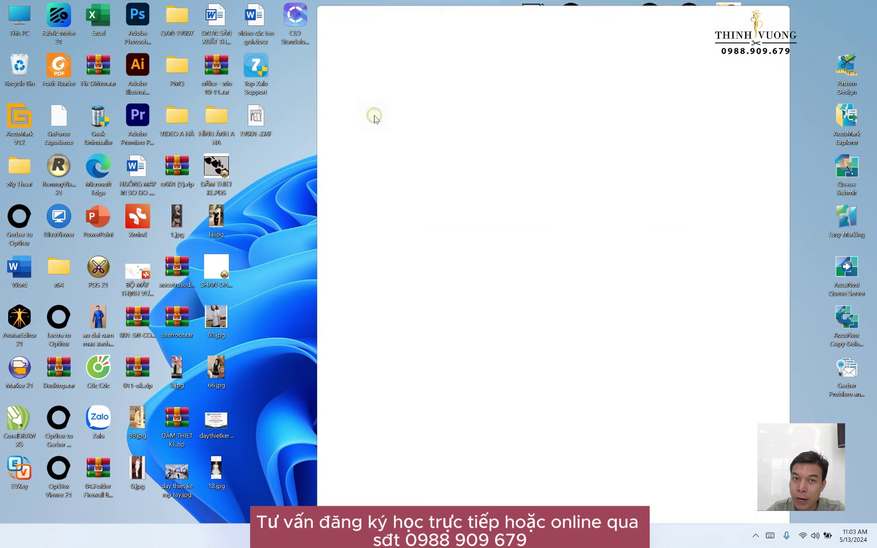
left_click(412, 37)
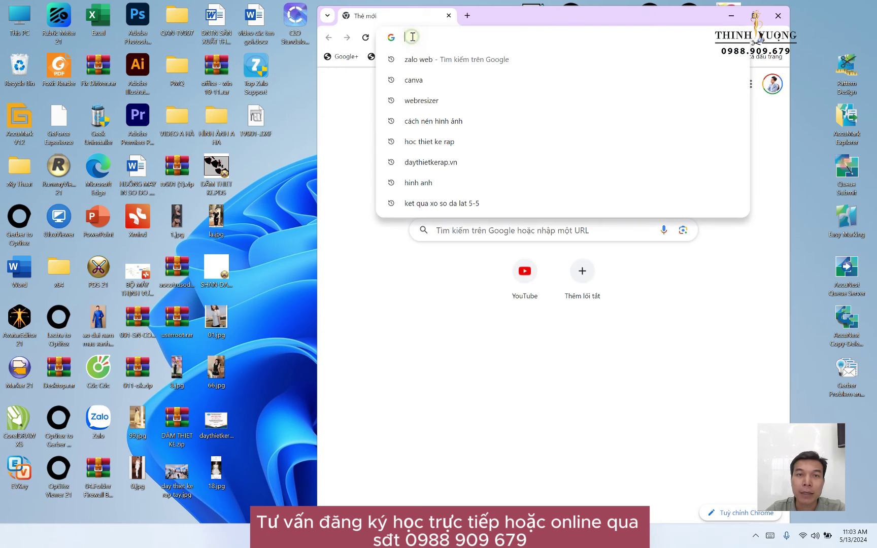
type("day")
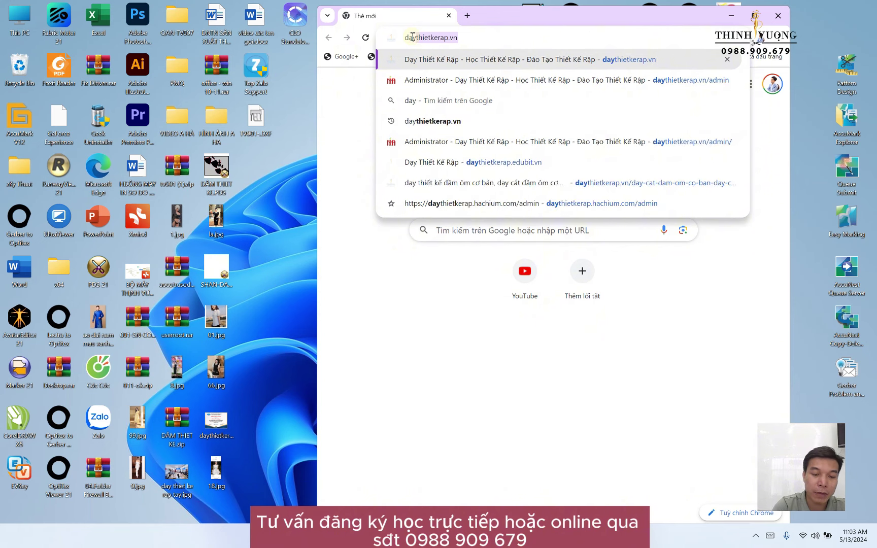
type("thietke")
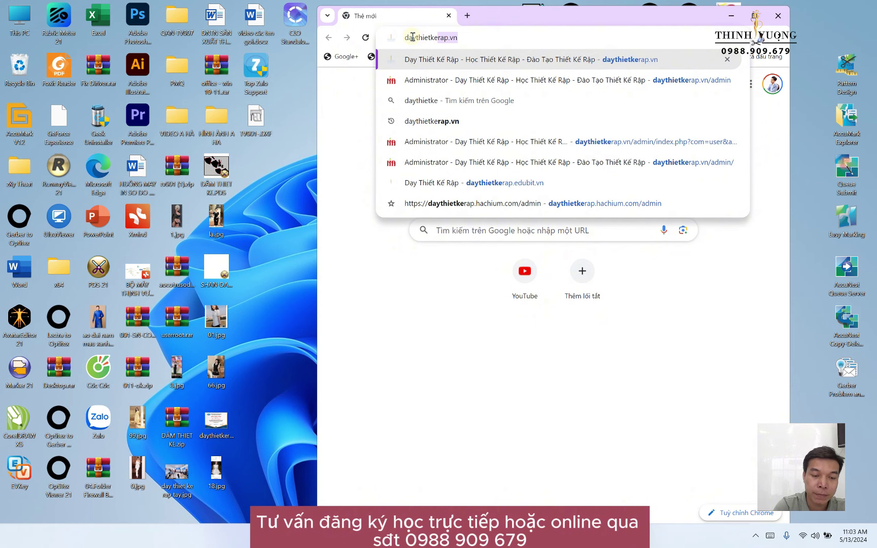
type("rap.vn")
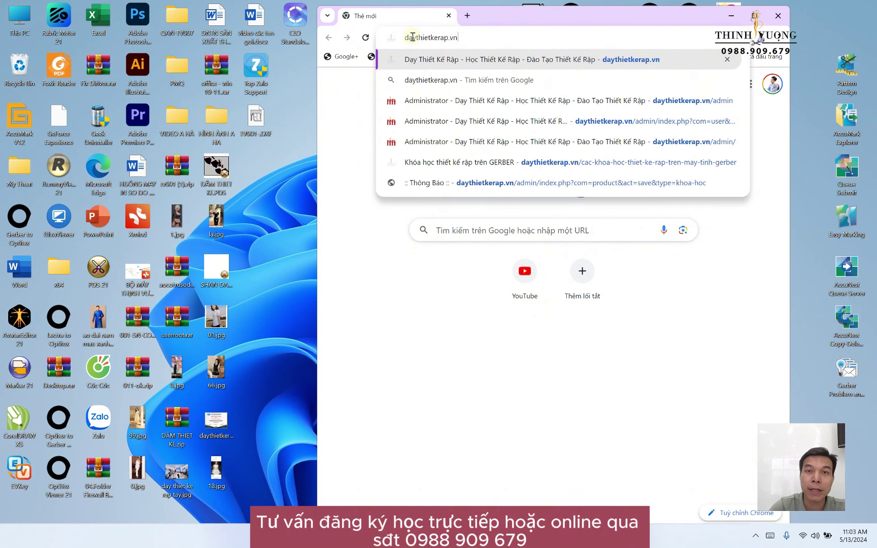
key("Return")
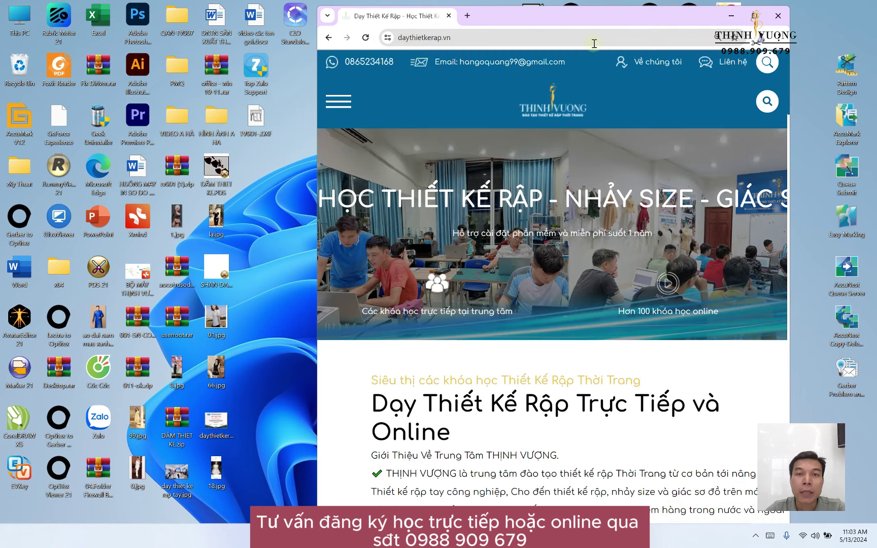
left_click(755, 15)
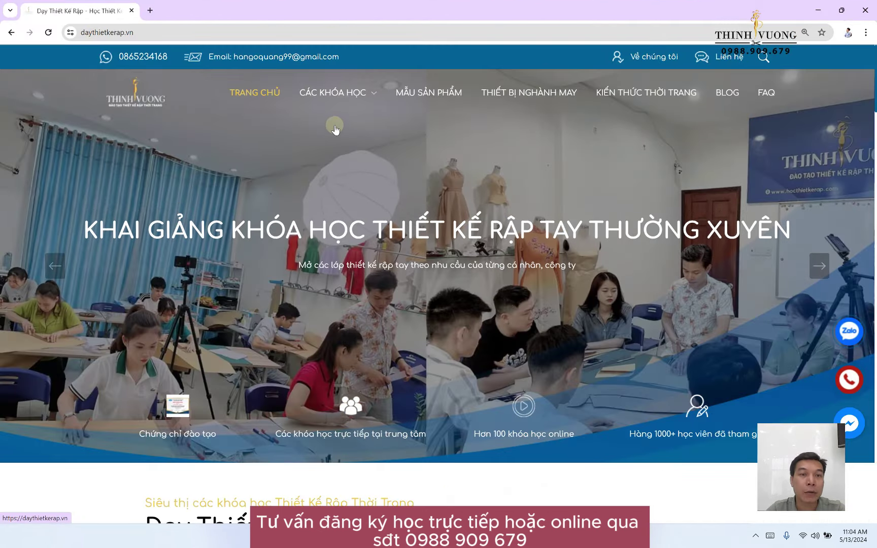
Step: Open the online course page for pattern design on computer (GERBER) from the site's course list
scroll(334, 131, "down", 3)
scroll(477, 231, "up", 3)
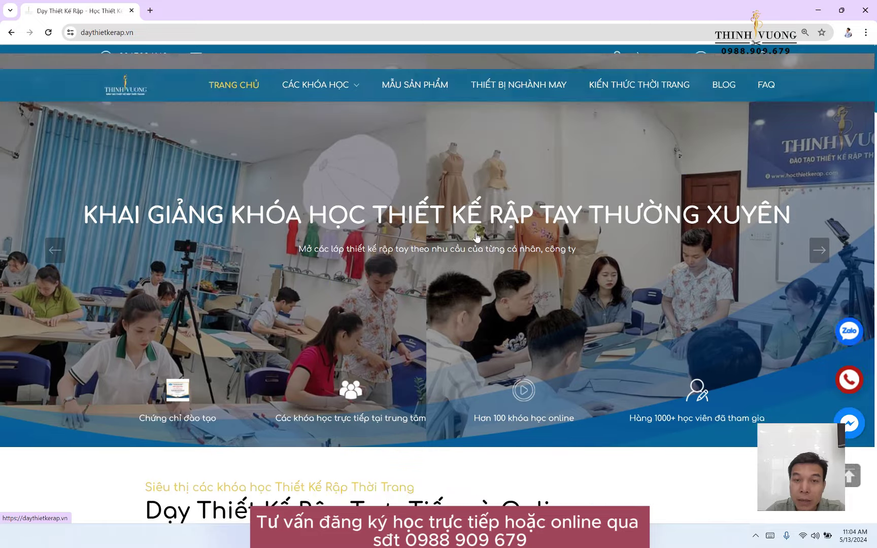
mouse_move(331, 86)
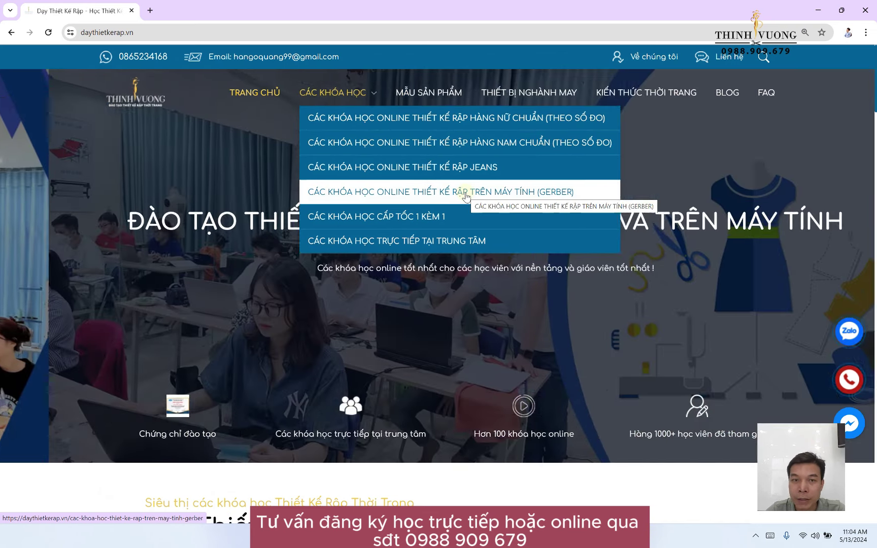
left_click(466, 197)
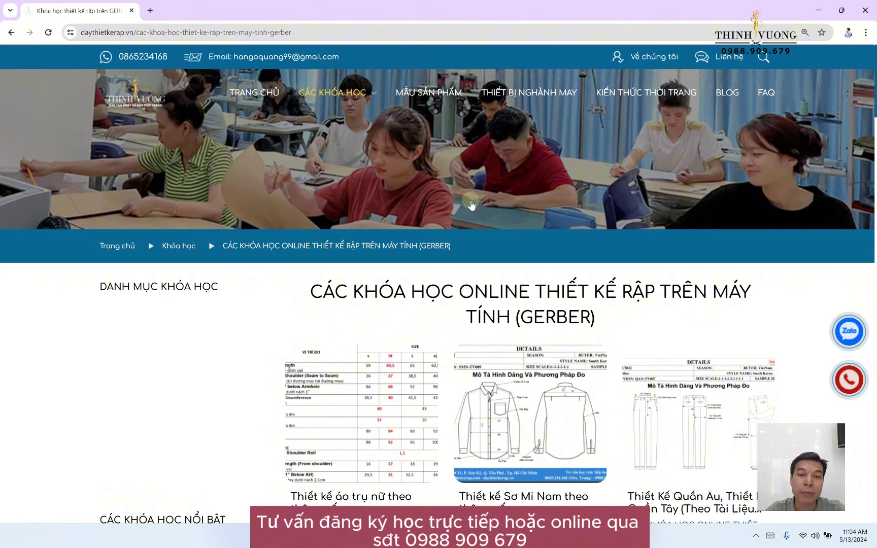
Step: Browse the Gerber course list and open the course on designing a domestic-market jacket and trousers from measurements
scroll(470, 202, "down", 5)
scroll(473, 204, "down", 3)
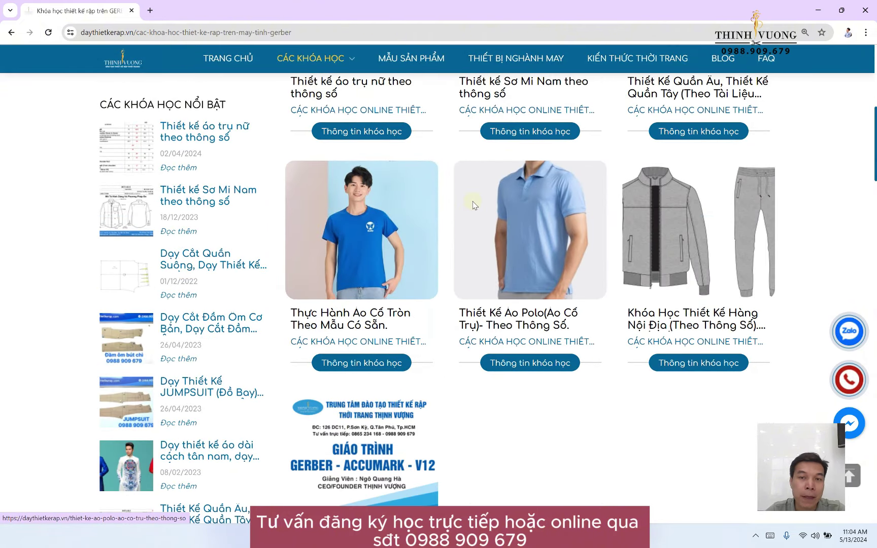
scroll(472, 203, "down", 1)
scroll(674, 283, "up", 1)
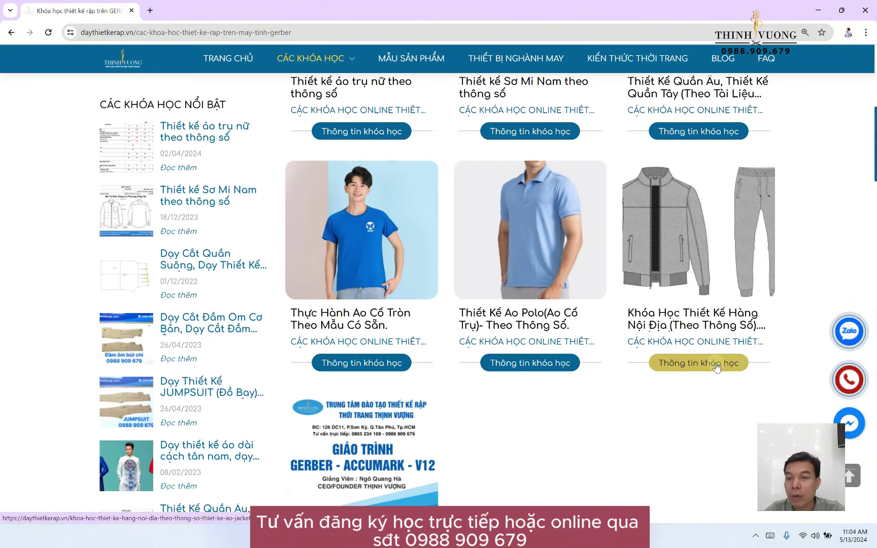
scroll(672, 238, "up", 2)
scroll(672, 239, "down", 3)
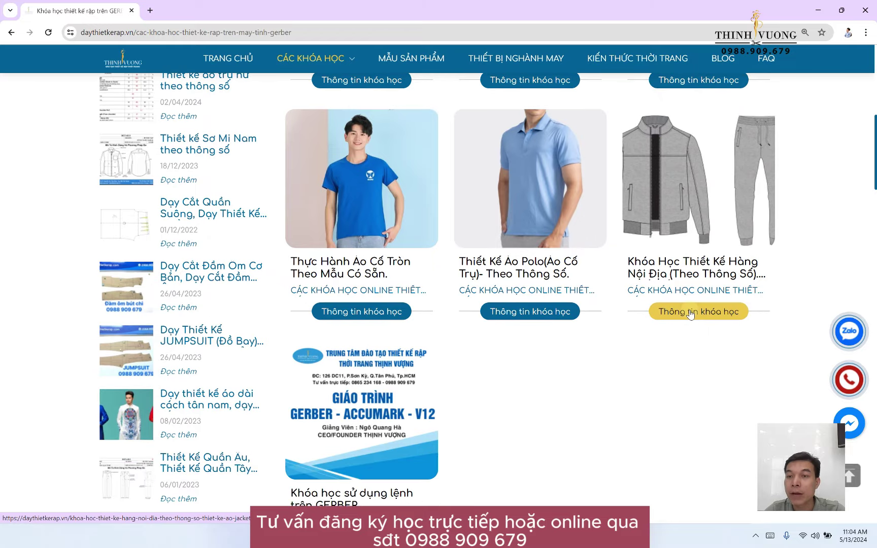
left_click(689, 310)
Step: Review the jacket and trousers course page, including its price, contact details, introduction and lesson list
scroll(379, 270, "down", 7)
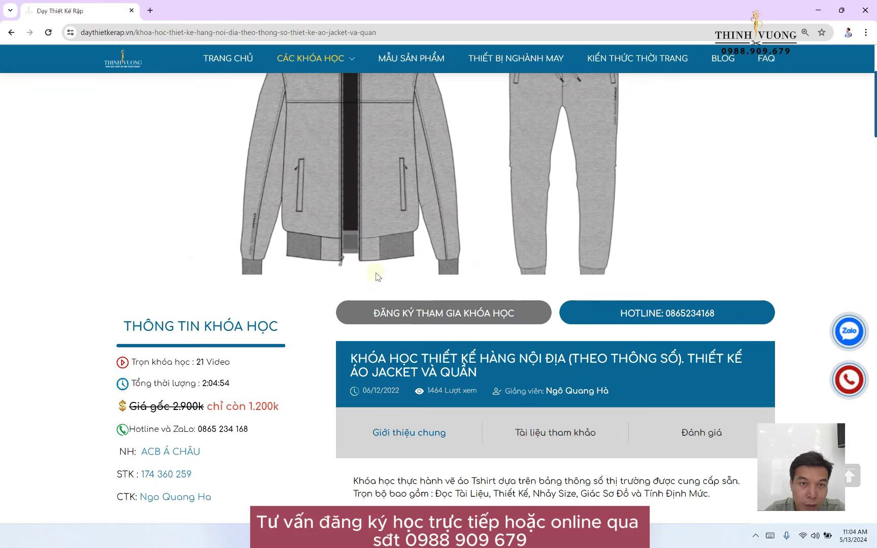
scroll(379, 270, "down", 2)
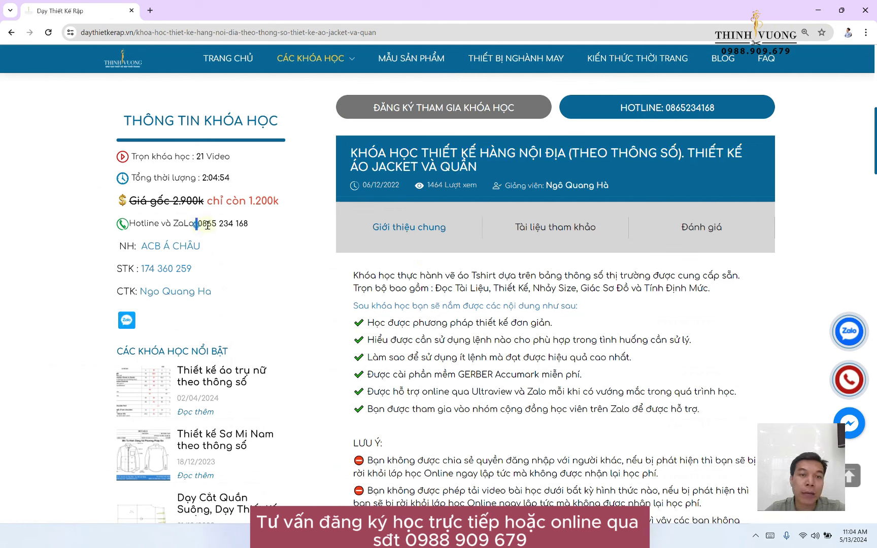
left_click_drag(196, 223, 259, 230)
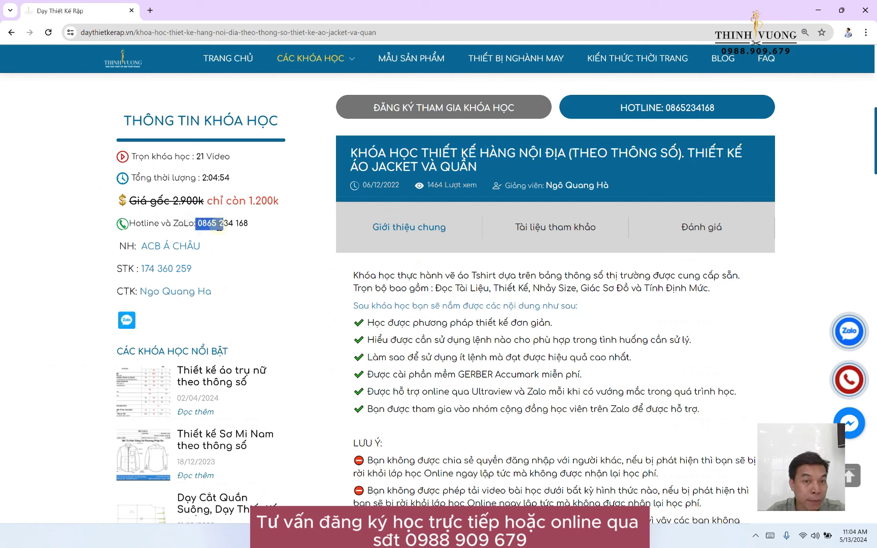
left_click(261, 245)
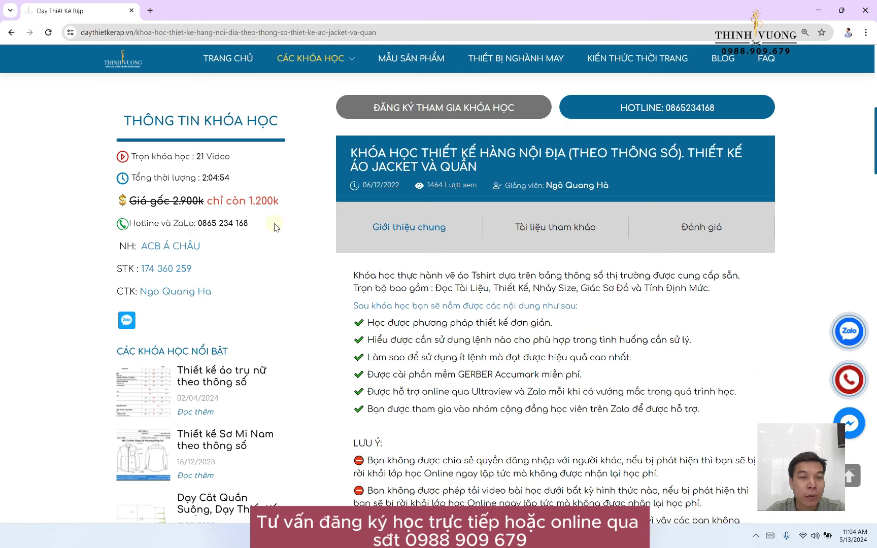
scroll(325, 249, "down", 15)
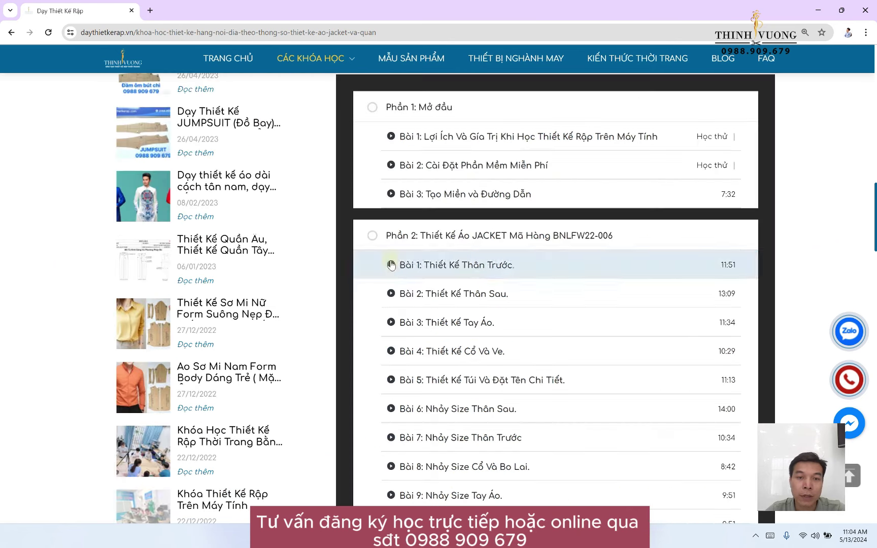
scroll(391, 263, "up", 10)
scroll(391, 263, "up", 10)
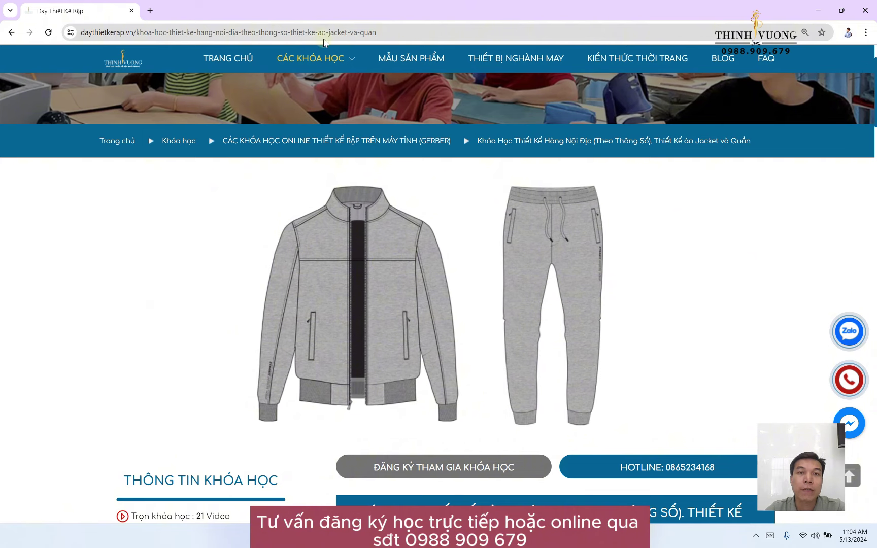
Step: Open the online course list for standard women's pattern design by measurements and look through its courses
mouse_move(328, 57)
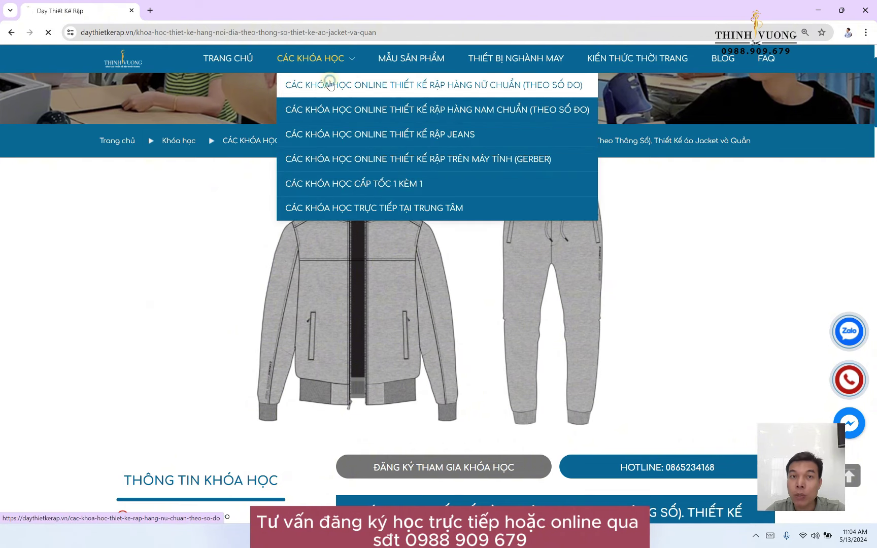
left_click(328, 83)
scroll(413, 212, "down", 1)
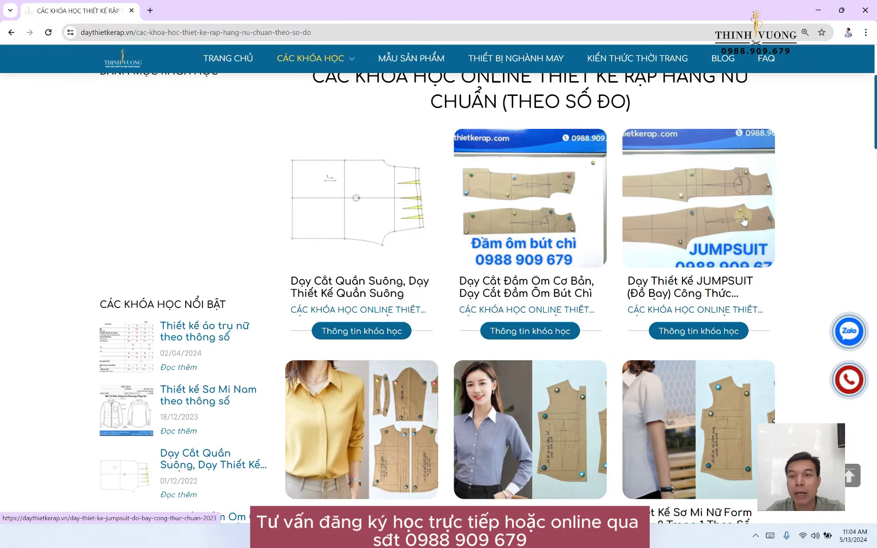
scroll(521, 232, "down", 4)
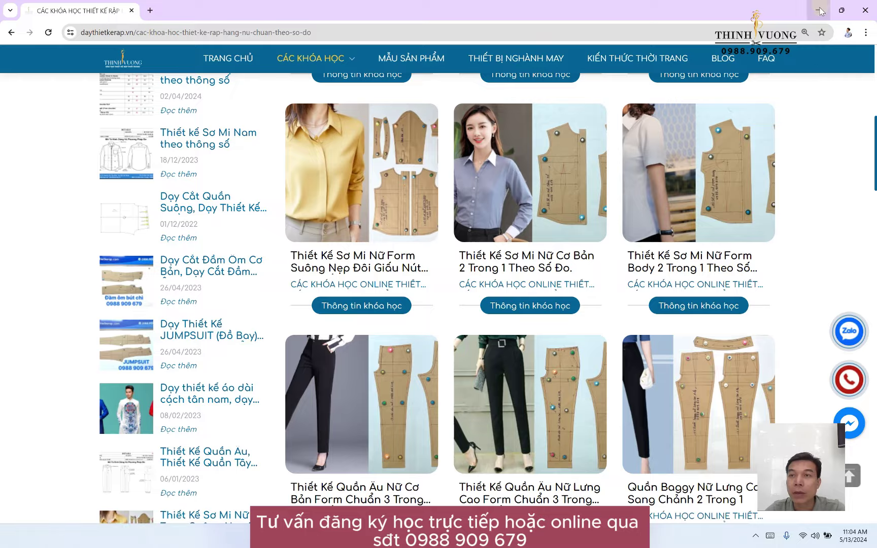
Step: Switch to AccuMark Explorer and open the Data Conversion Utility's Export from AccuMark window
key("super+d")
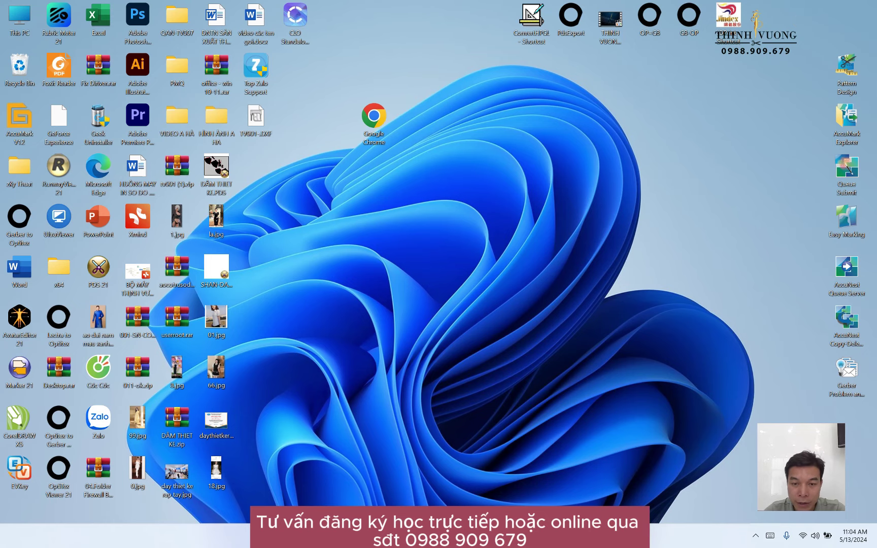
left_click(499, 535)
left_click(406, 320)
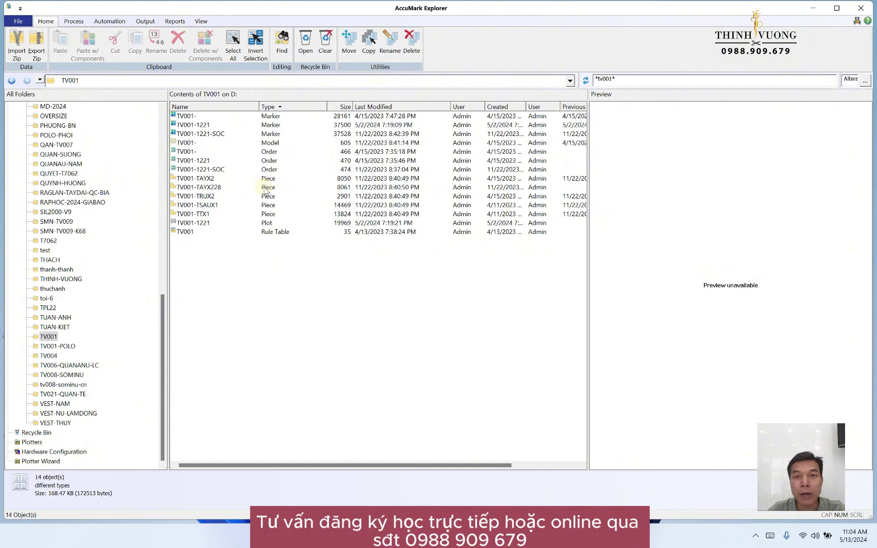
left_click(73, 21)
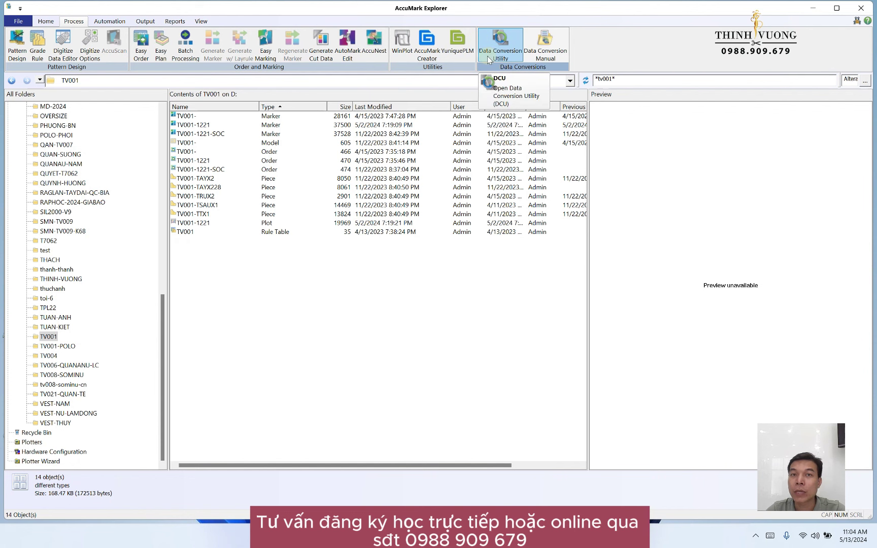
left_click(500, 41)
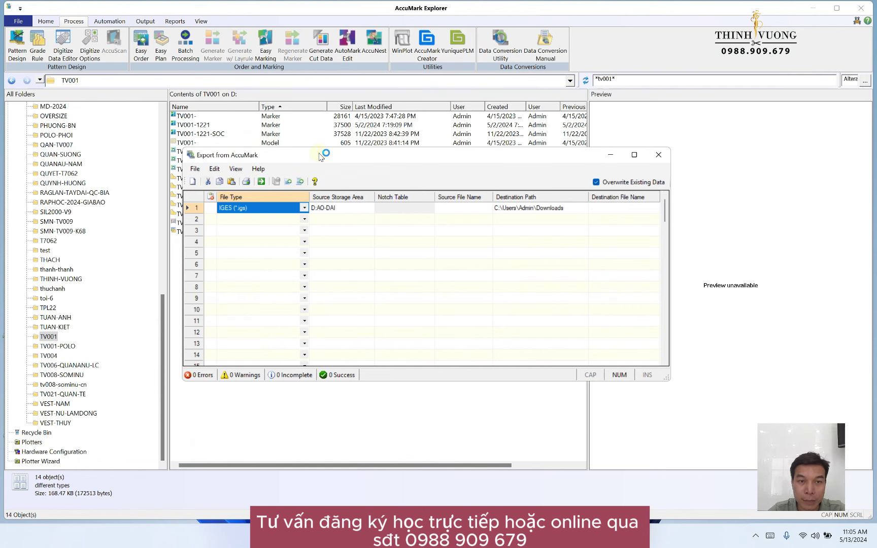
Step: Move the export window aside and set the first row's file type to ASTM (*.dxf)
left_click_drag(362, 150, 458, 147)
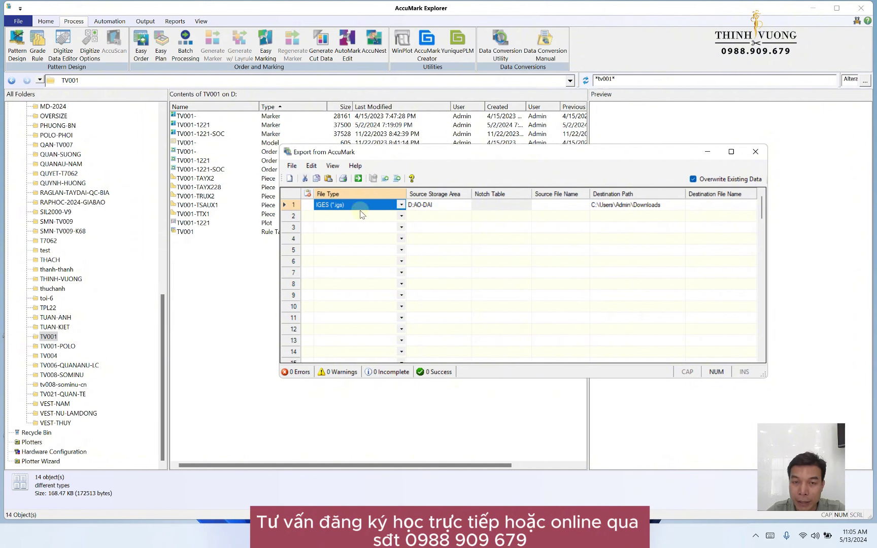
left_click(401, 205)
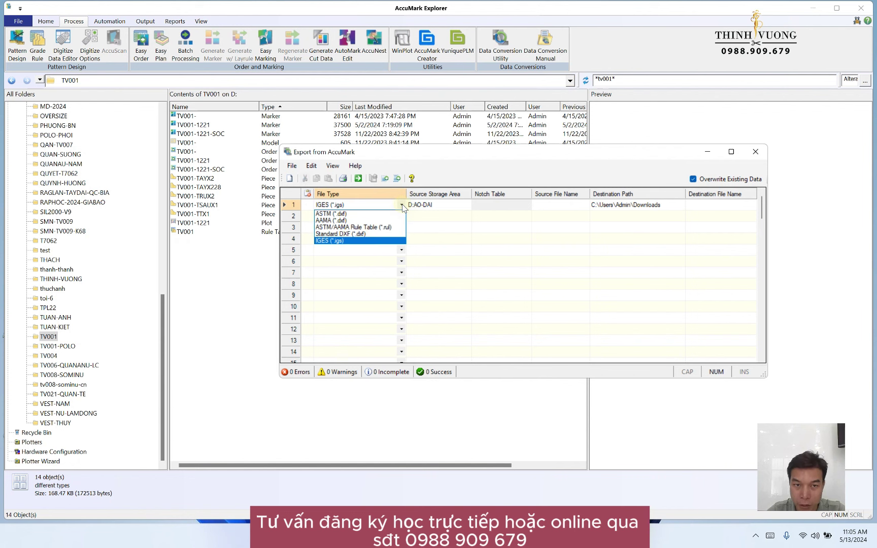
left_click(340, 214)
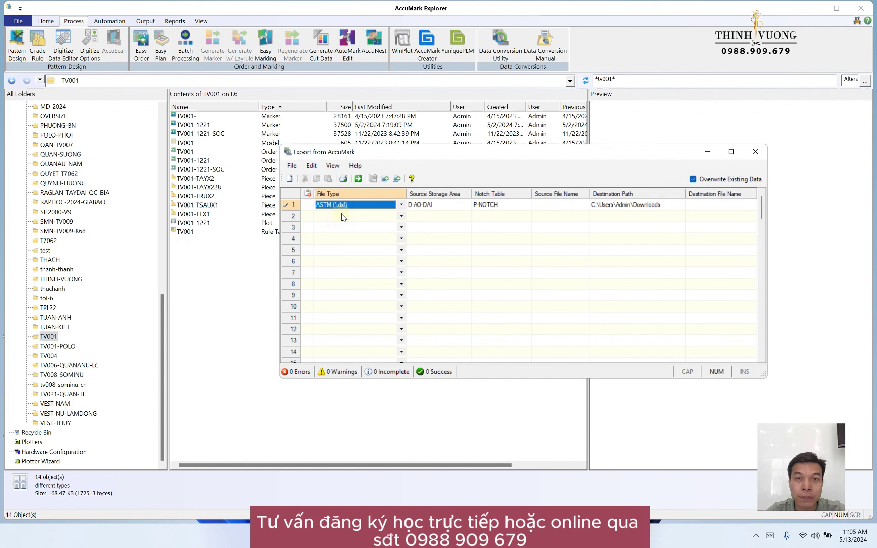
Step: Set the first export row's source storage area to TV001 on drive D
left_click(469, 207)
left_click(466, 205)
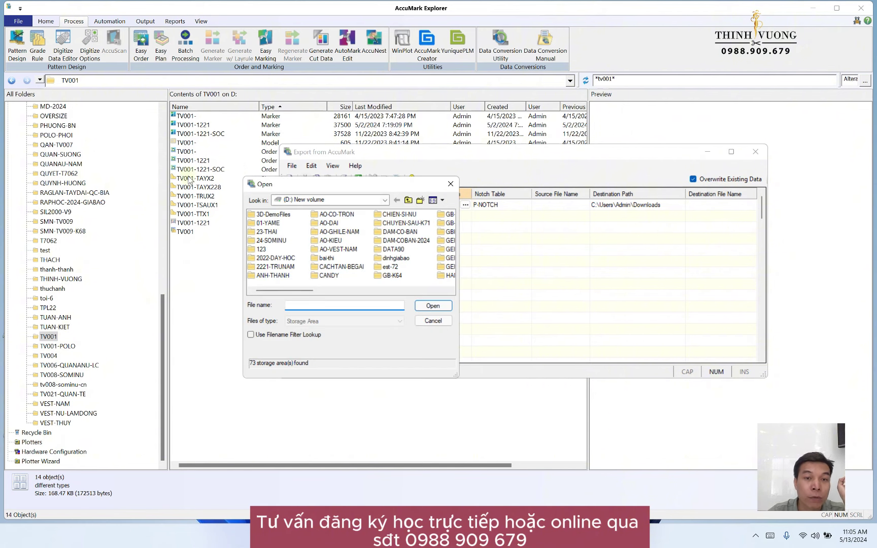
left_click_drag(299, 291, 412, 298)
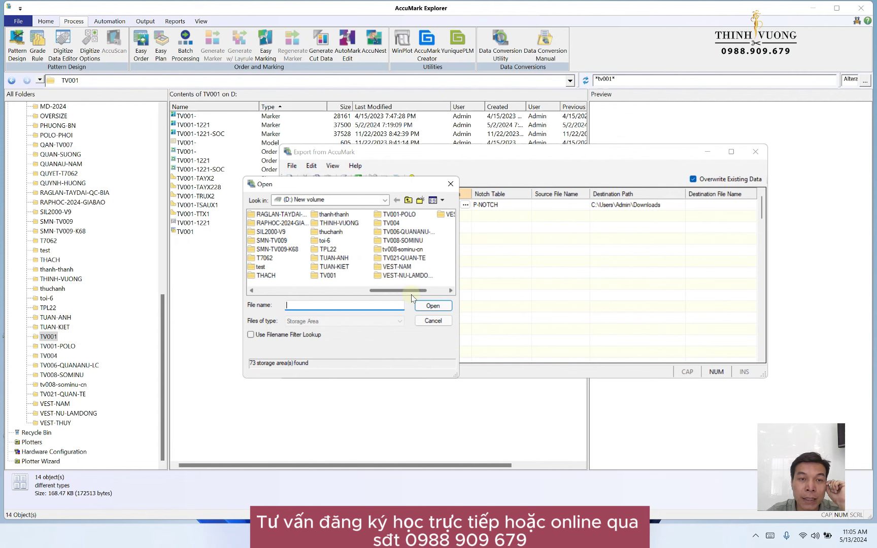
left_click(328, 275)
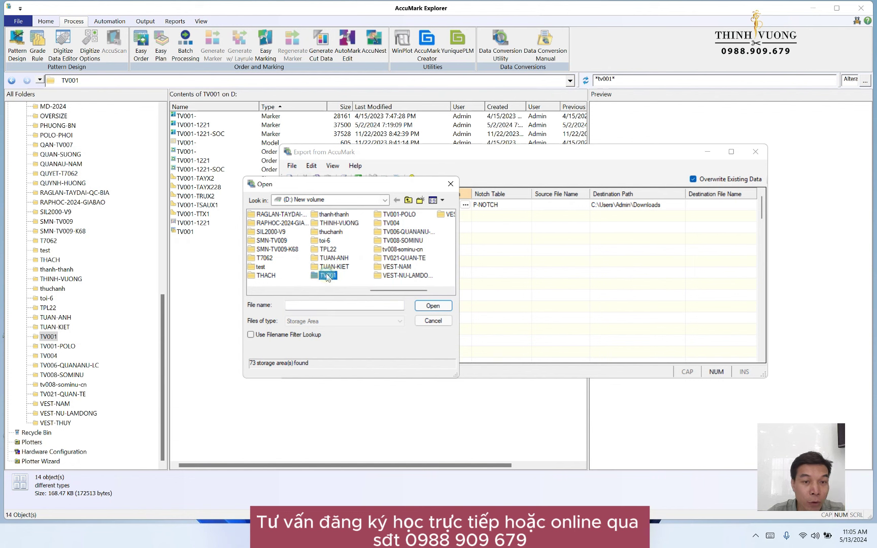
left_click(433, 306)
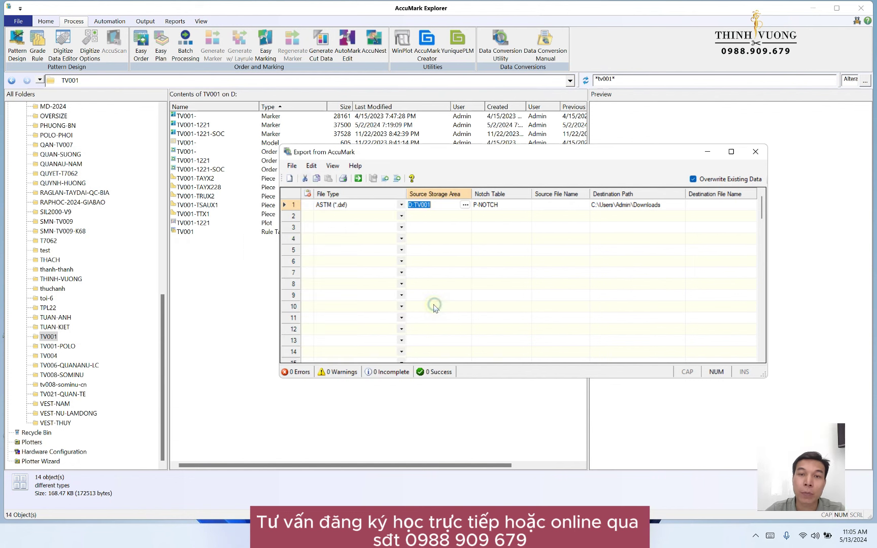
Step: Check which notch tables are available for the first export row and close the selection dialog
left_click(517, 208)
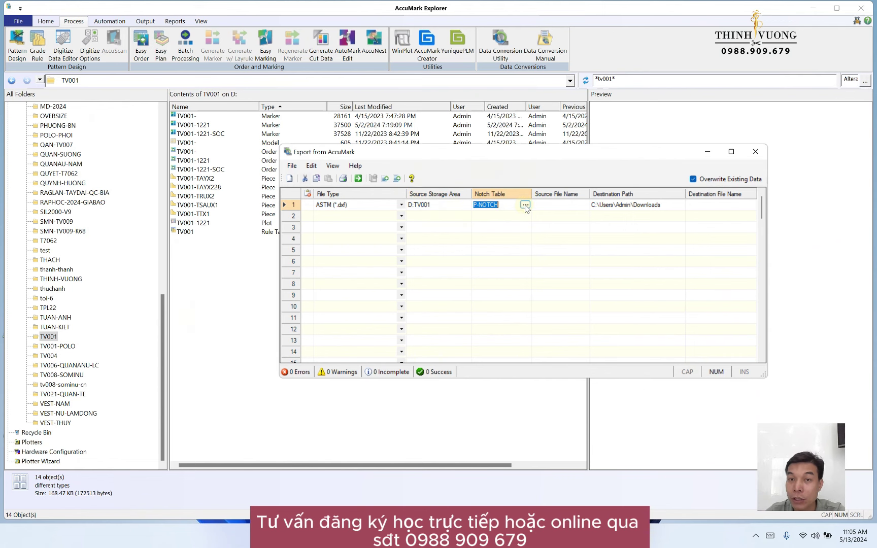
left_click(525, 205)
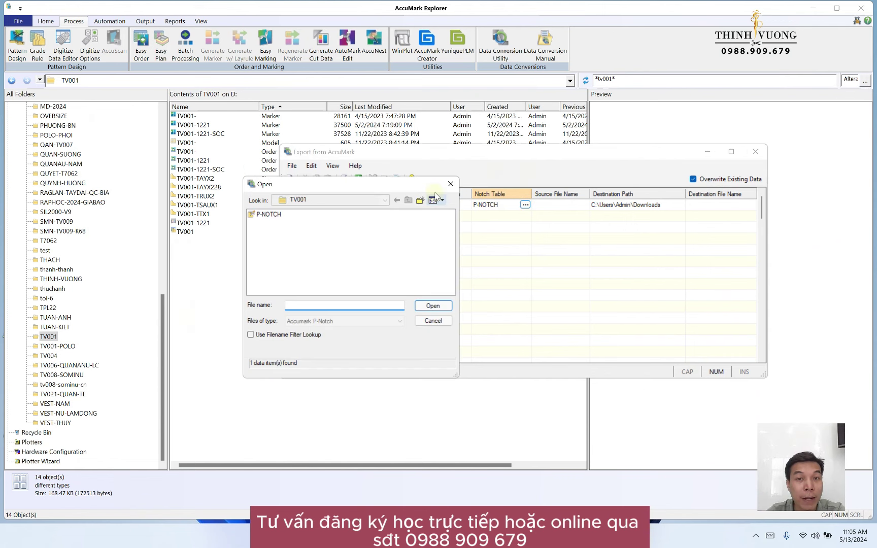
left_click(450, 184)
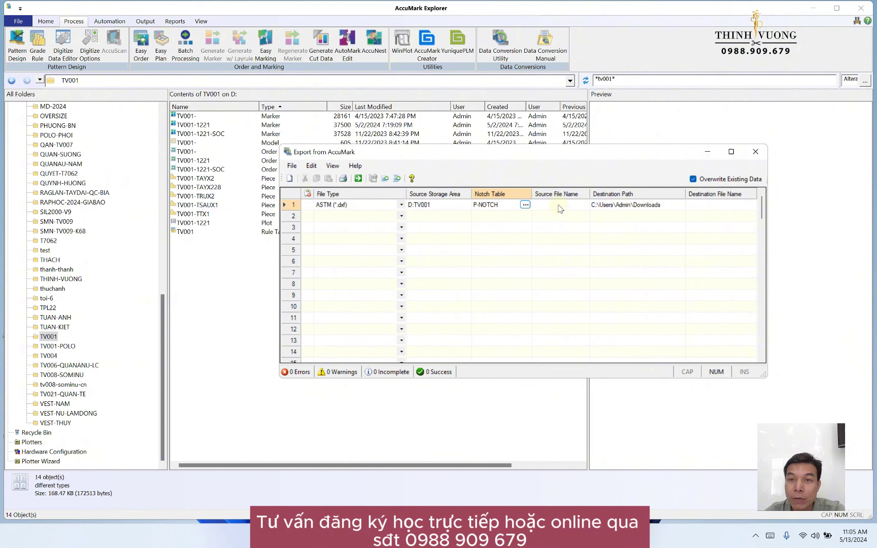
Step: Choose the TV001- model as the source file of the first export row
left_click(561, 208)
left_click(583, 205)
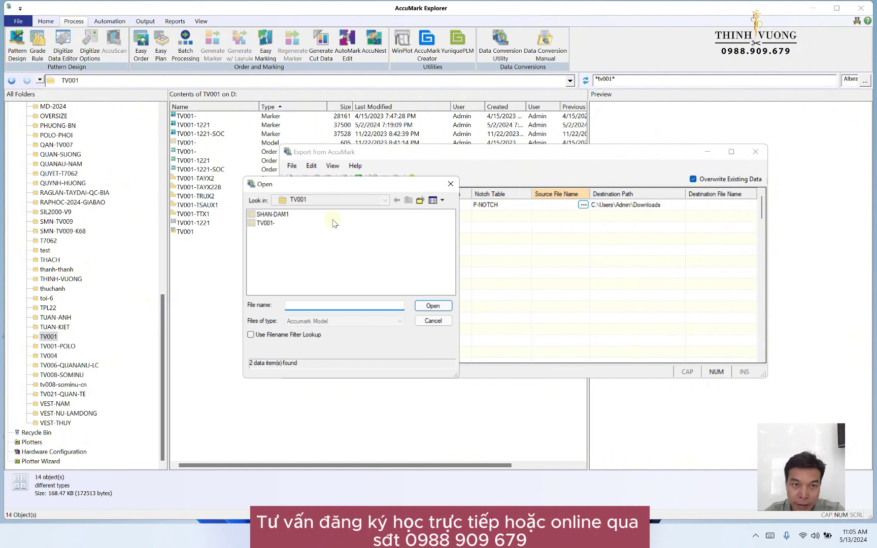
left_click_drag(361, 188, 447, 189)
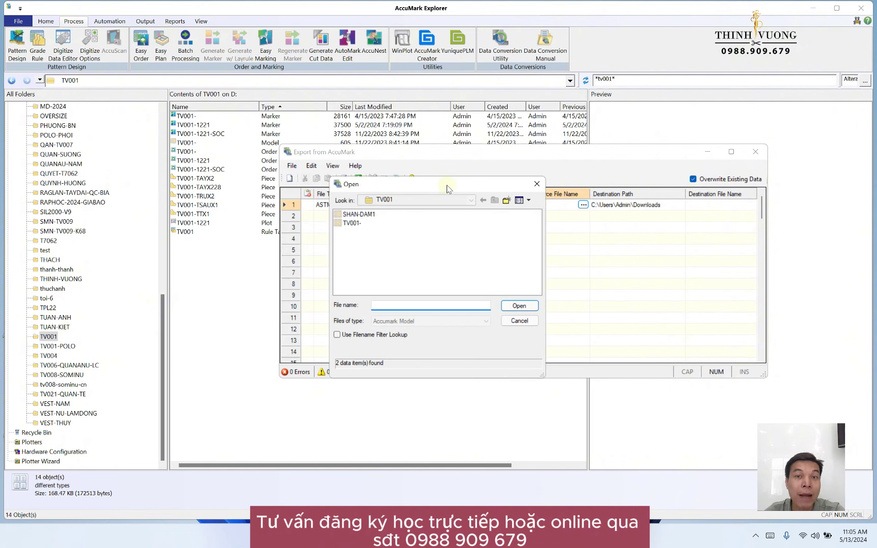
left_click(353, 224)
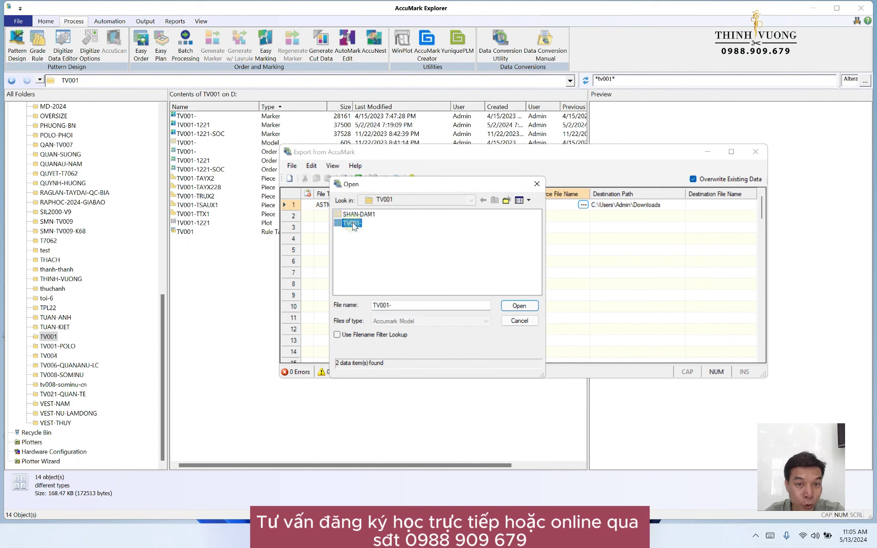
left_click(519, 305)
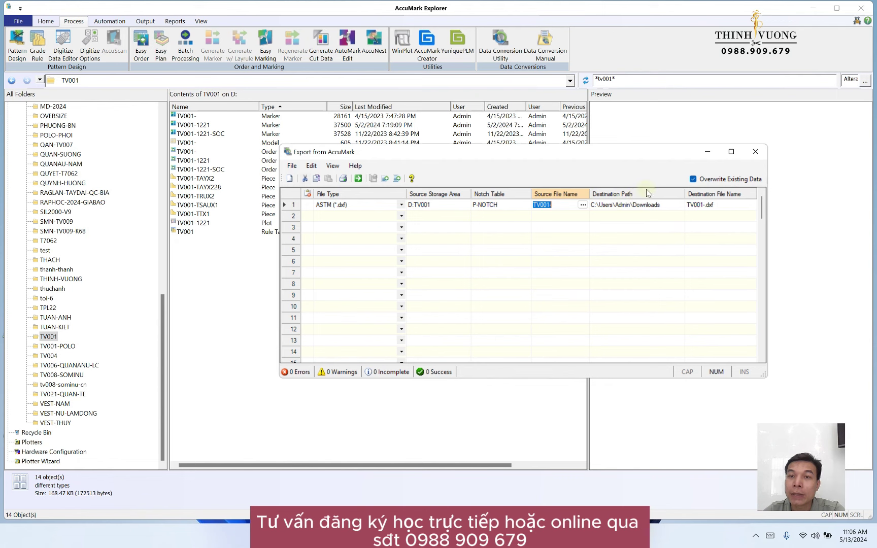
Step: Check the Downloads folder in File Explorer and confirm it as the export row's destination path
left_click(680, 206)
left_click(679, 205)
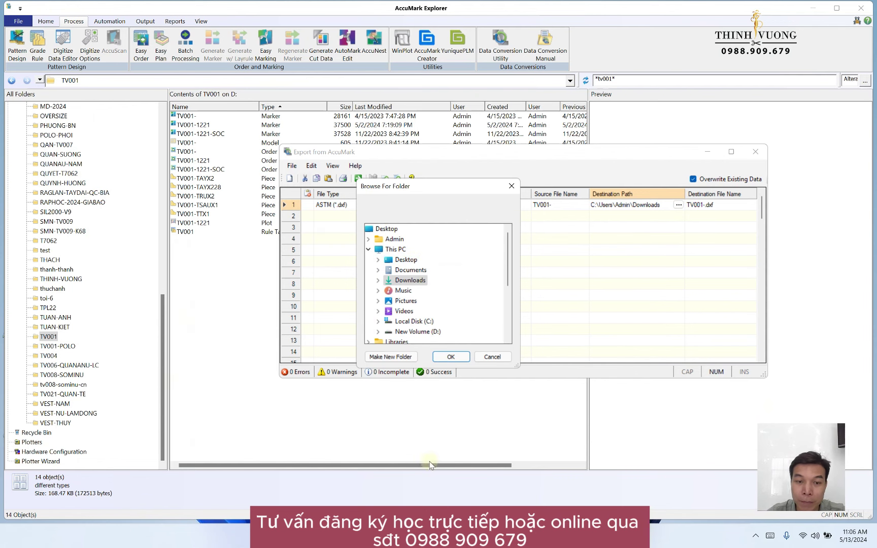
left_click(358, 535)
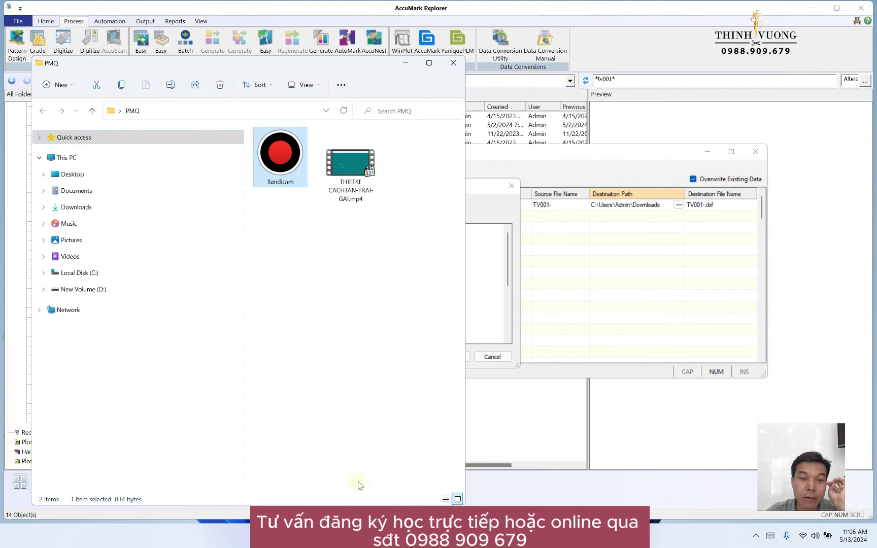
left_click(87, 207)
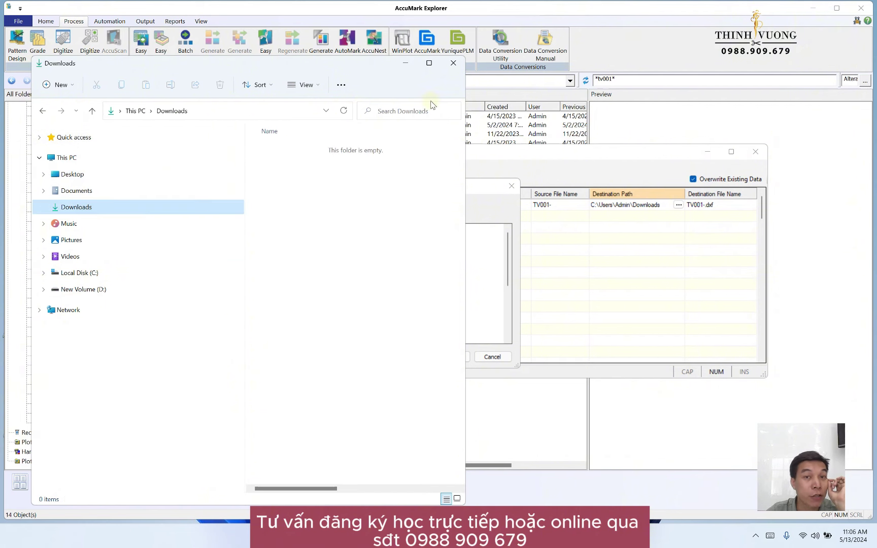
left_click(453, 63)
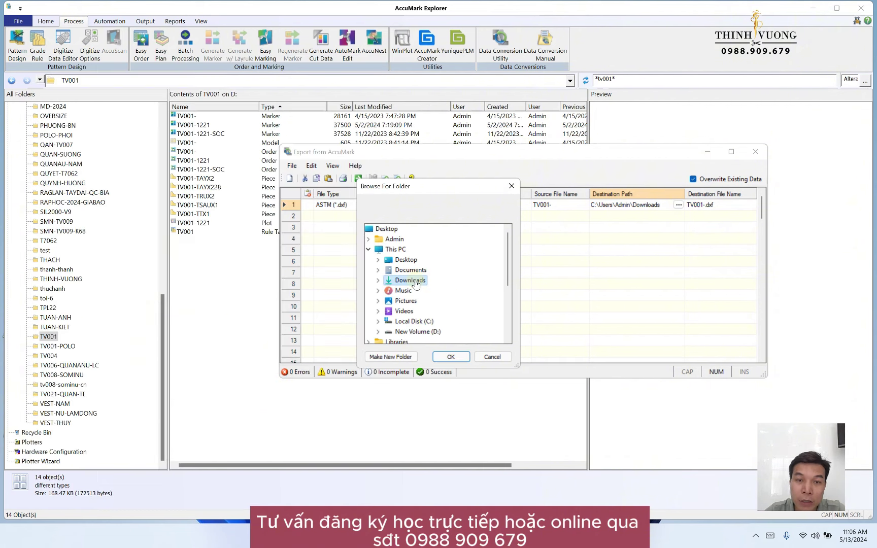
left_click(451, 357)
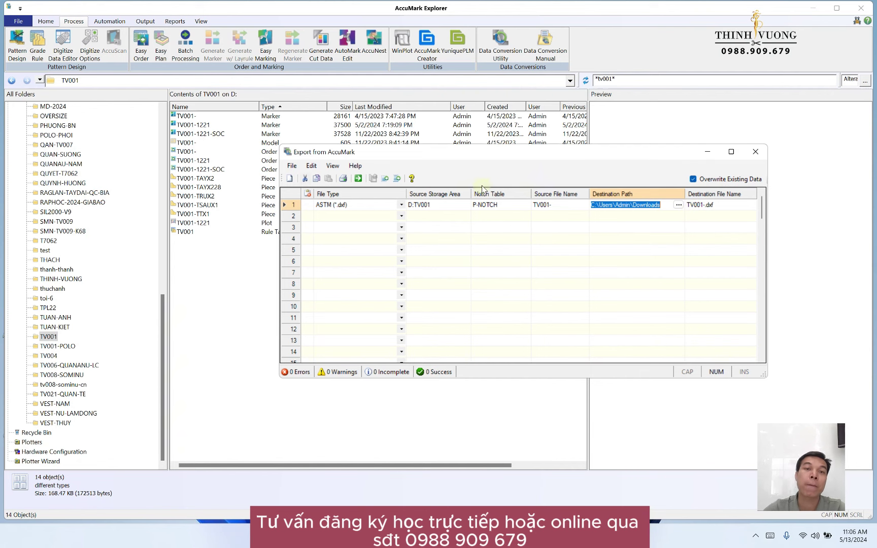
Step: Process the export row to convert the TV001- model to an ASTM DXF file in the Downloads folder
left_click_drag(489, 152, 430, 171)
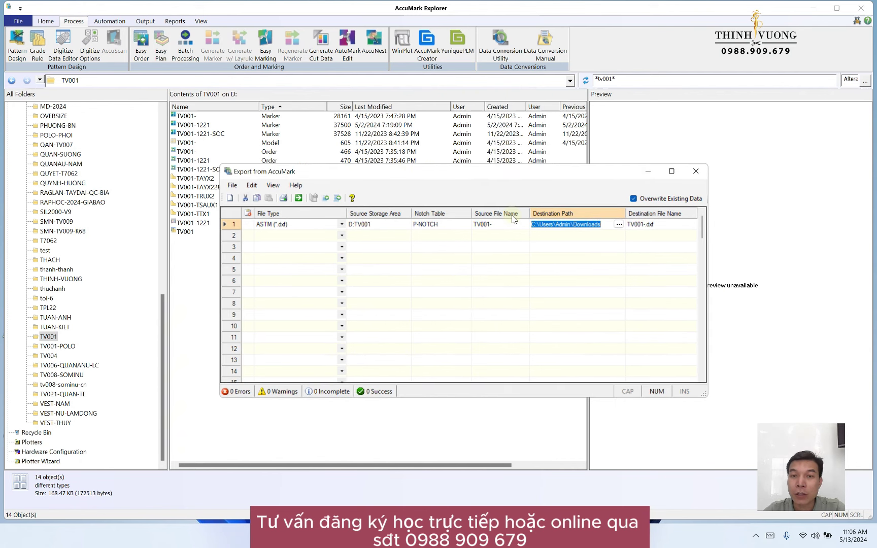
left_click_drag(549, 177, 569, 176)
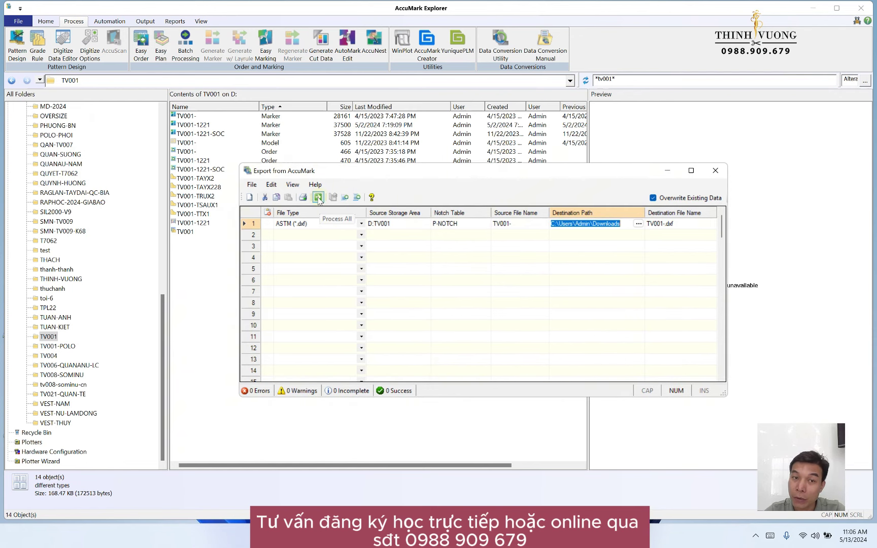
left_click(318, 197)
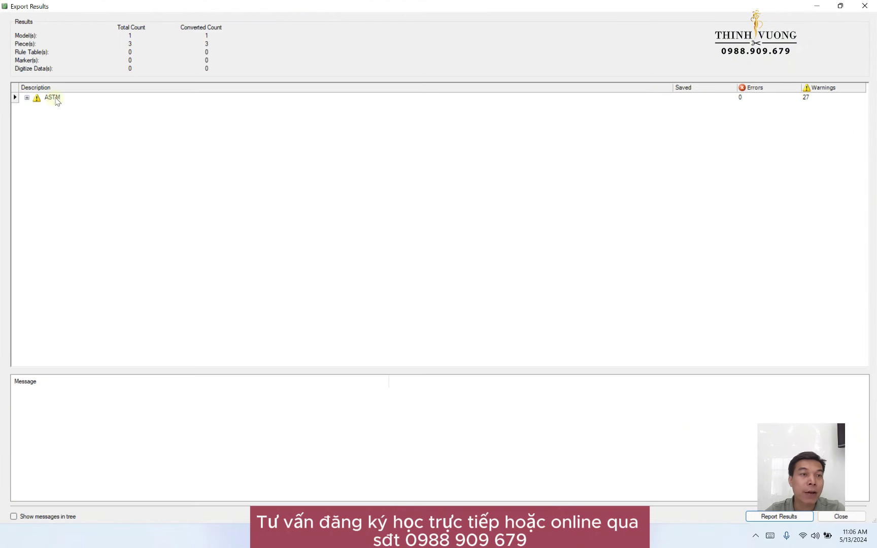
Step: Expand the ASTM export results down to the pieces of the TV001- model, review them and close the results
double_click(56, 99)
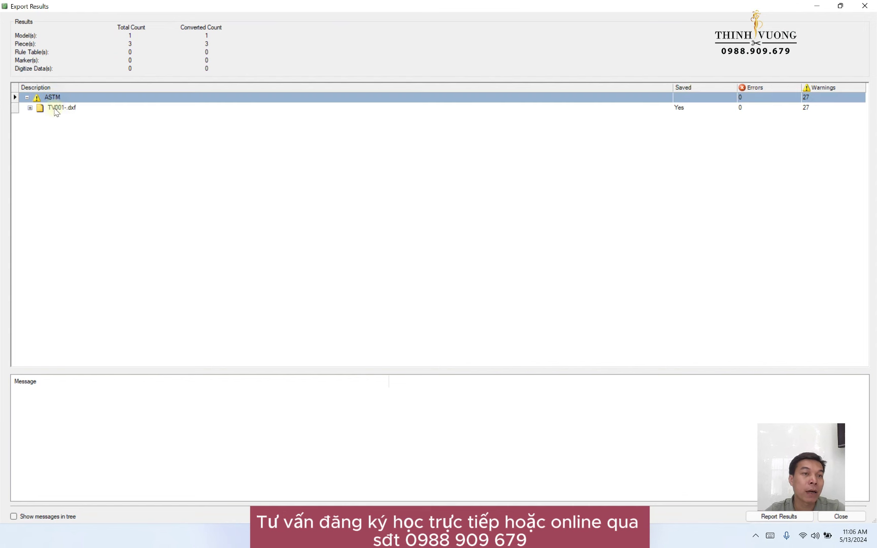
double_click(62, 108)
double_click(43, 118)
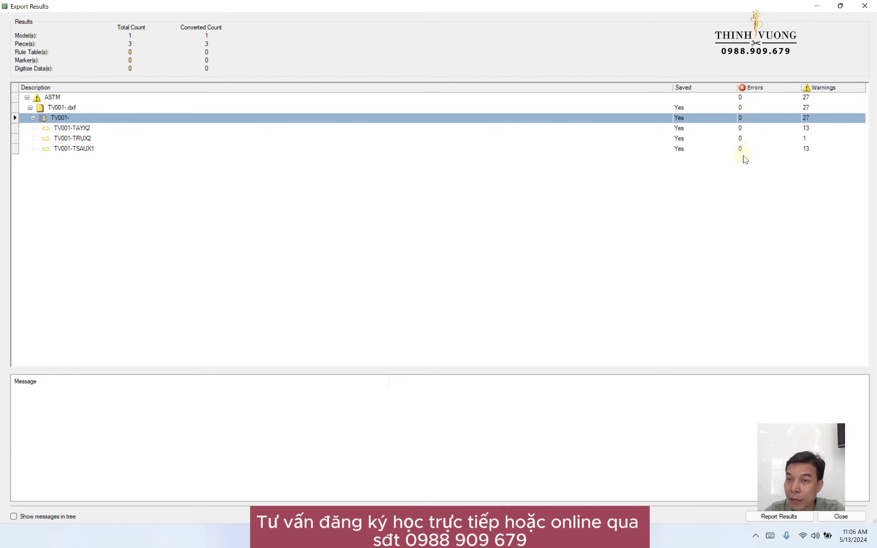
left_click(865, 6)
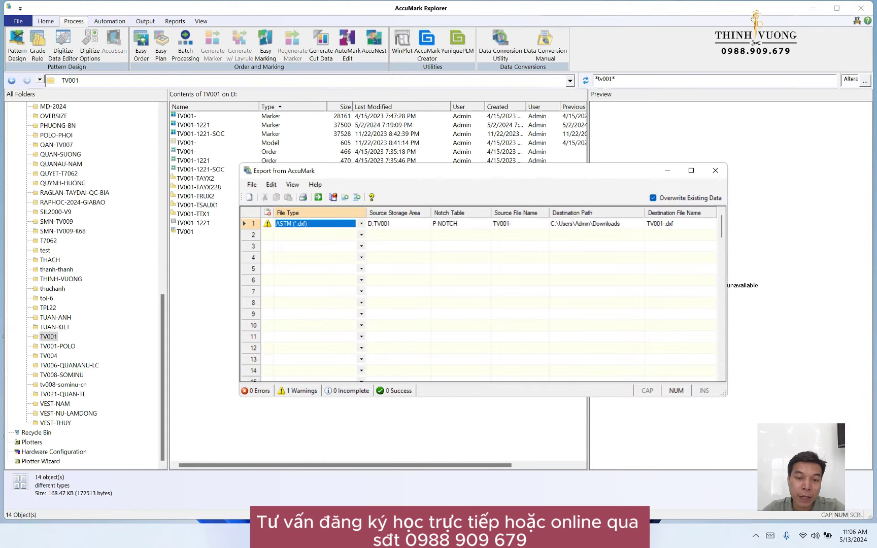
Step: Check the Downloads folder in File Explorer for the exported DXF file and close the folder window
key("super+e")
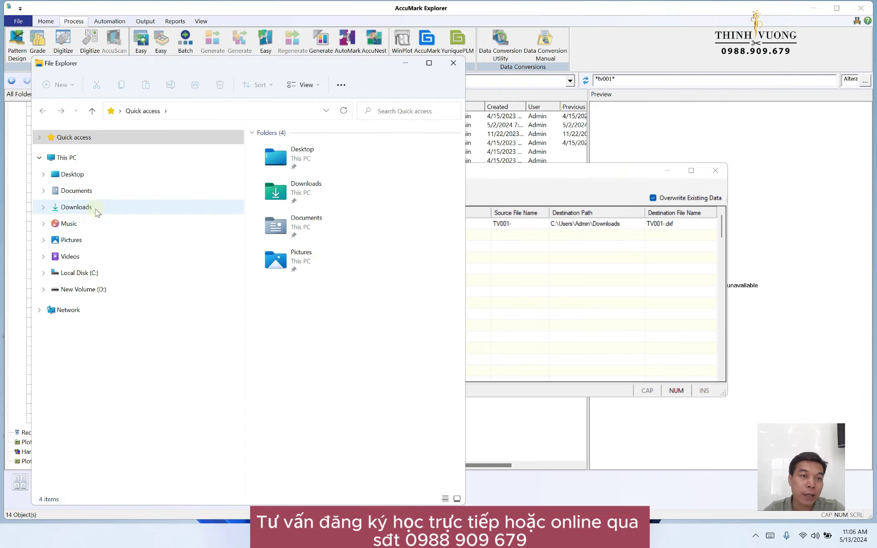
left_click(97, 209)
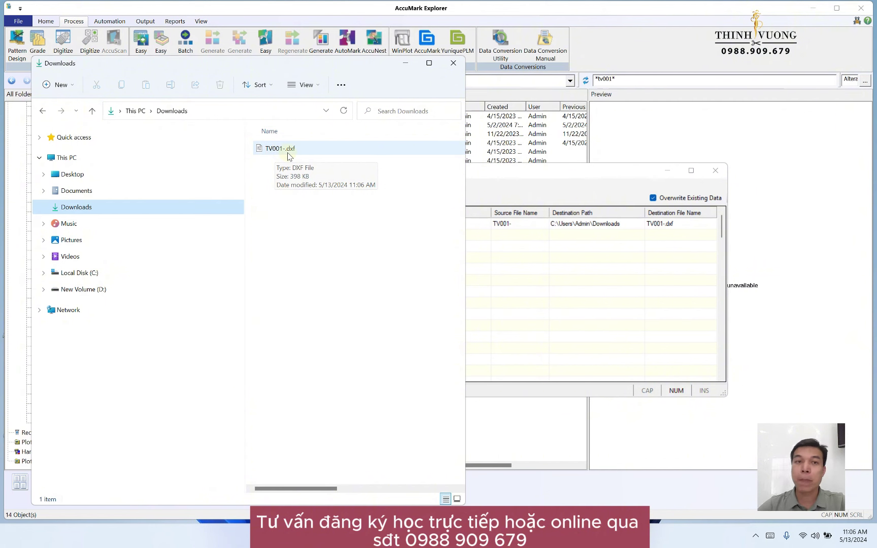
left_click(459, 68)
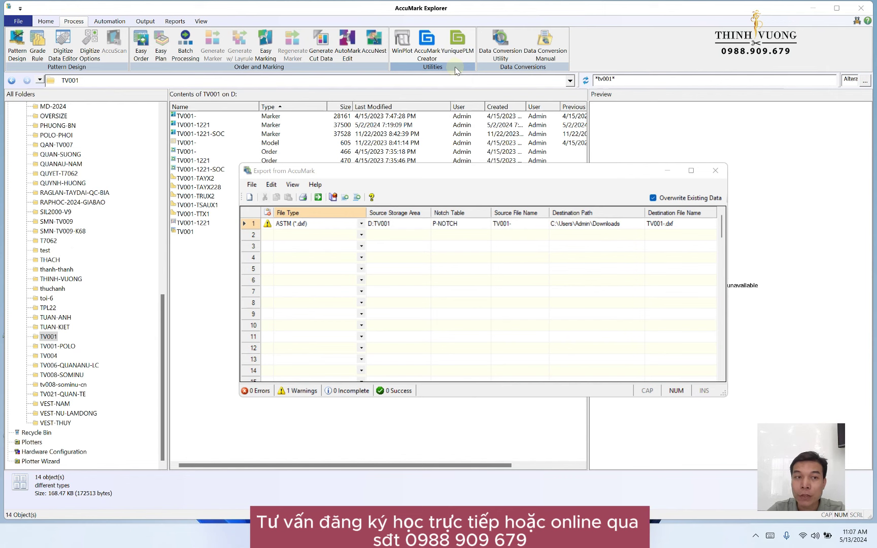
Step: Locate the TV001 rule table among the contents of the TV001 storage area in AccuMark Explorer
left_click_drag(449, 172, 530, 141)
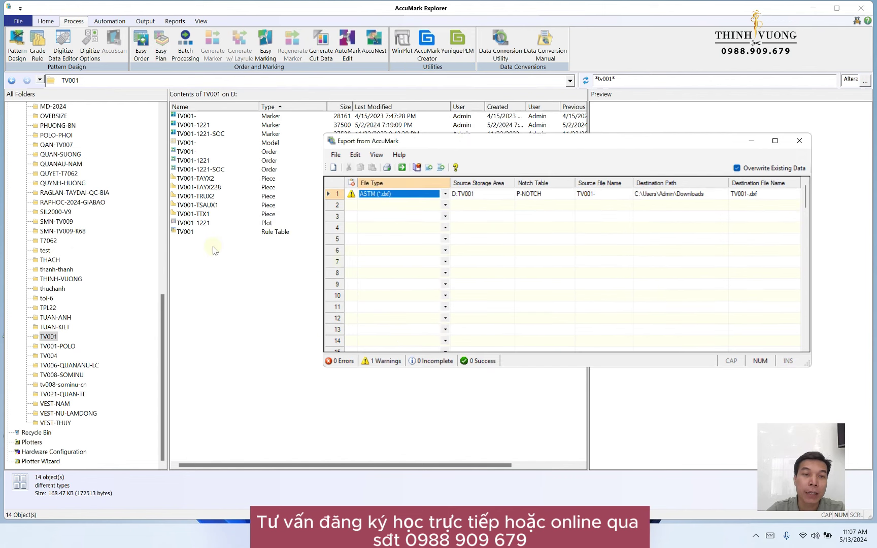
left_click(274, 232)
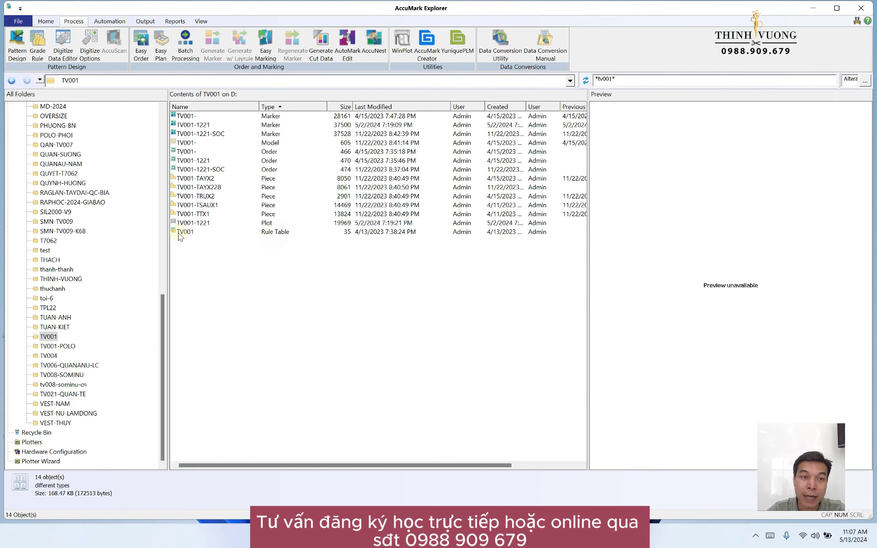
left_click(184, 232)
left_click(222, 280)
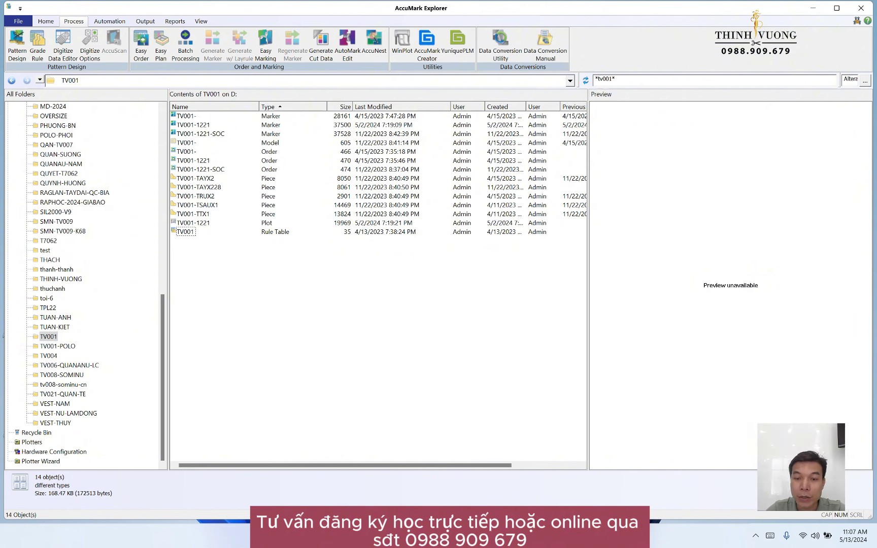
Step: Return to the export window and set the first row's file type to ASTM/AAMA Rule Table (*.rul)
key("alt+Tab")
left_click_drag(579, 149, 485, 149)
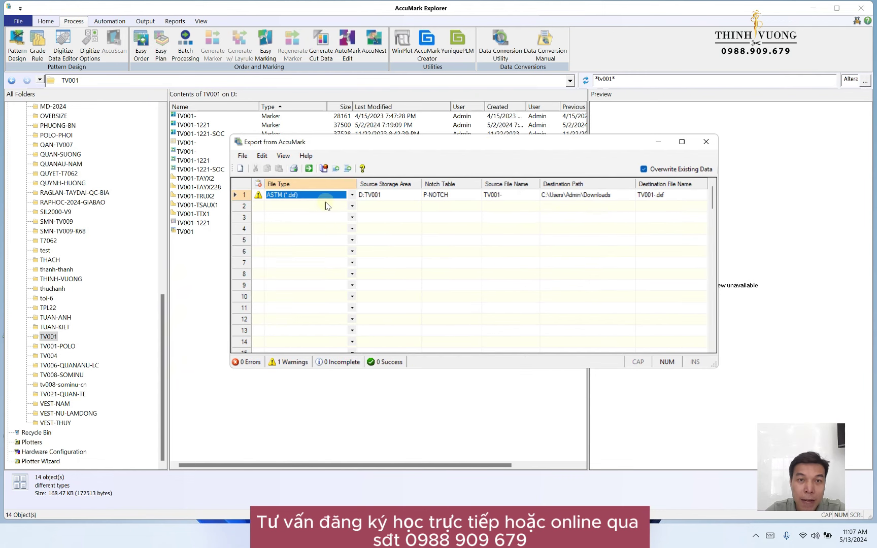
left_click(352, 195)
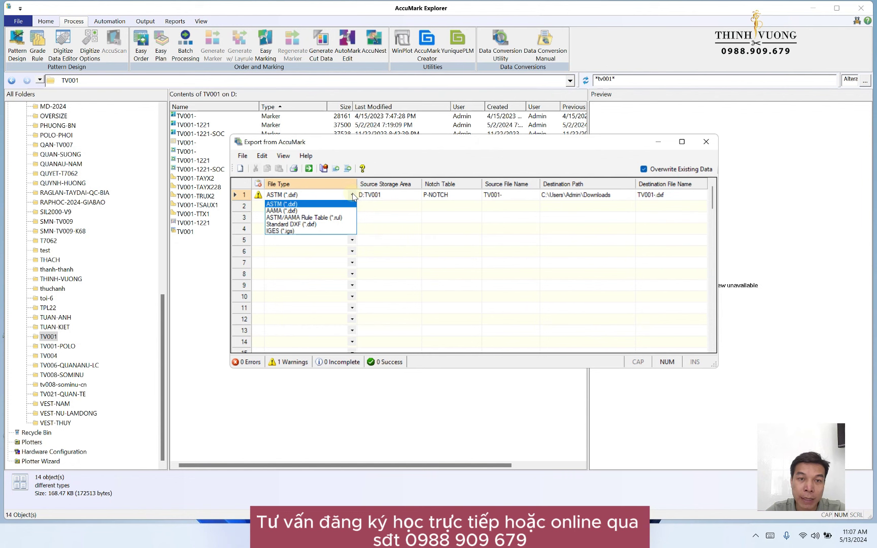
left_click(320, 217)
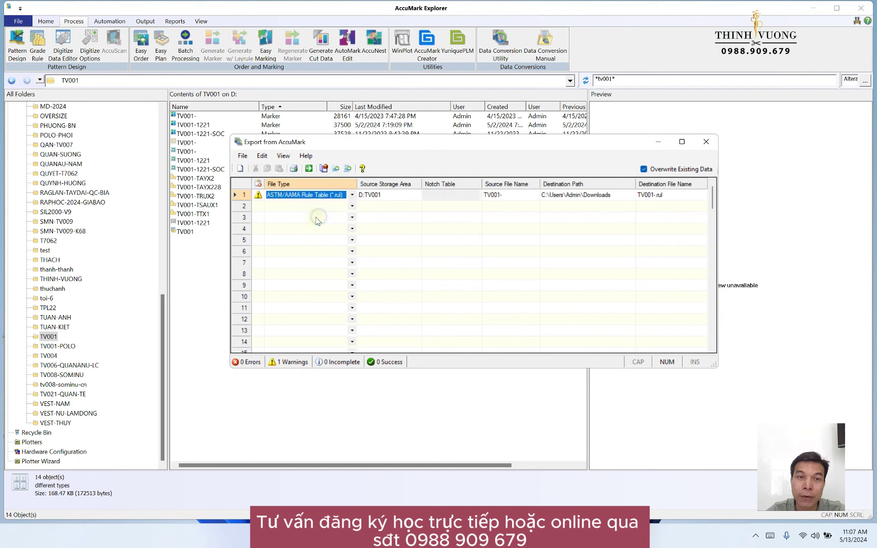
Step: Reselect TV001 on drive D as the source storage area of the rule table export row
left_click(416, 197)
left_click(414, 195)
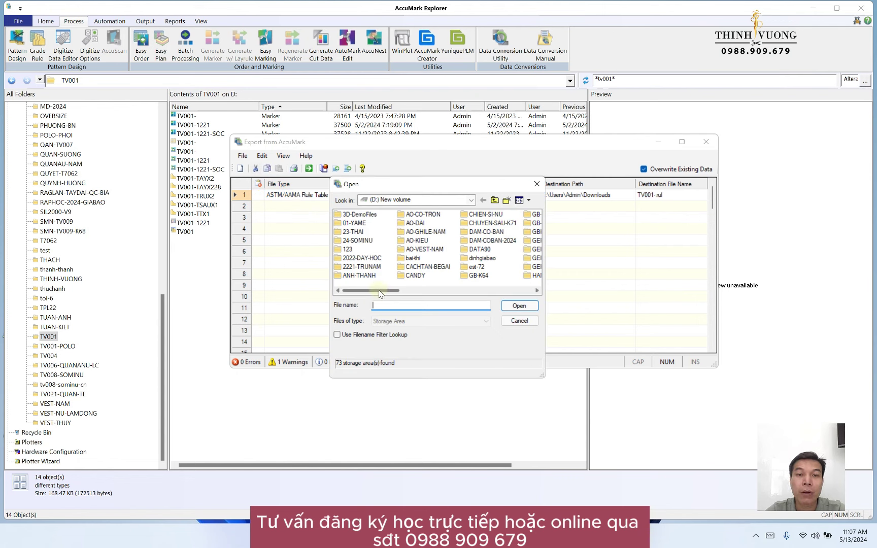
left_click_drag(371, 291, 484, 296)
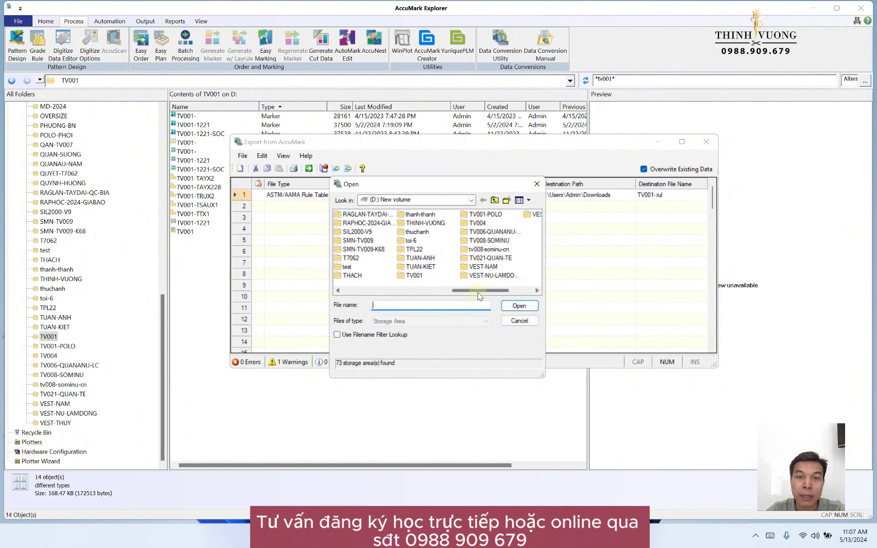
left_click(415, 275)
left_click(519, 306)
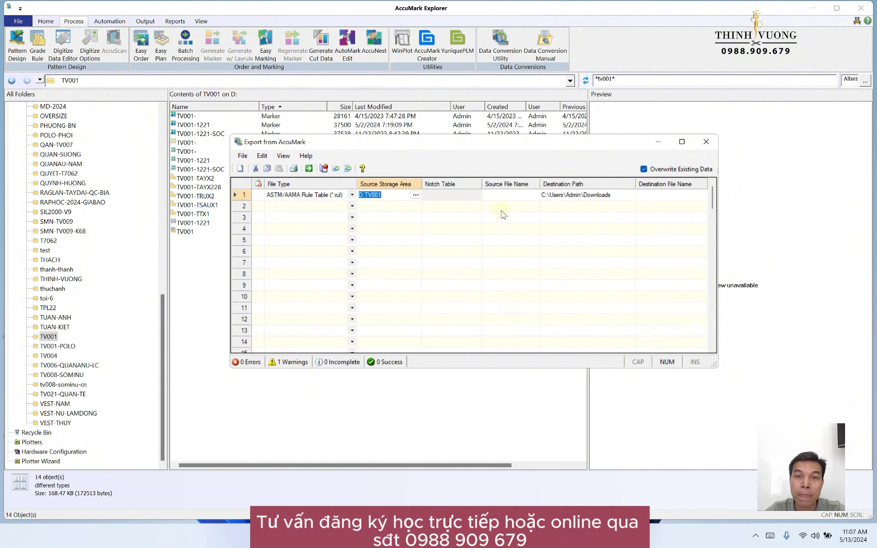
Step: Choose the TV001 rule table as the source file of the export row
left_click(510, 201)
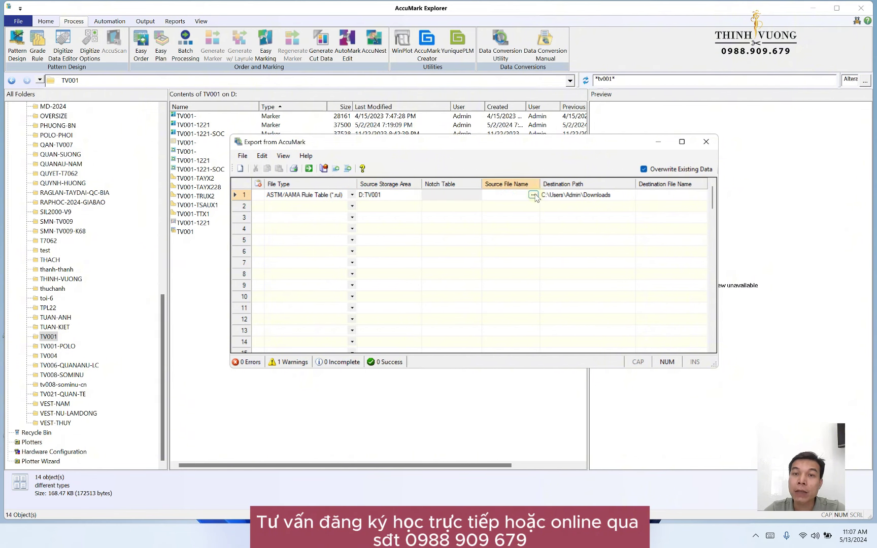
left_click(536, 195)
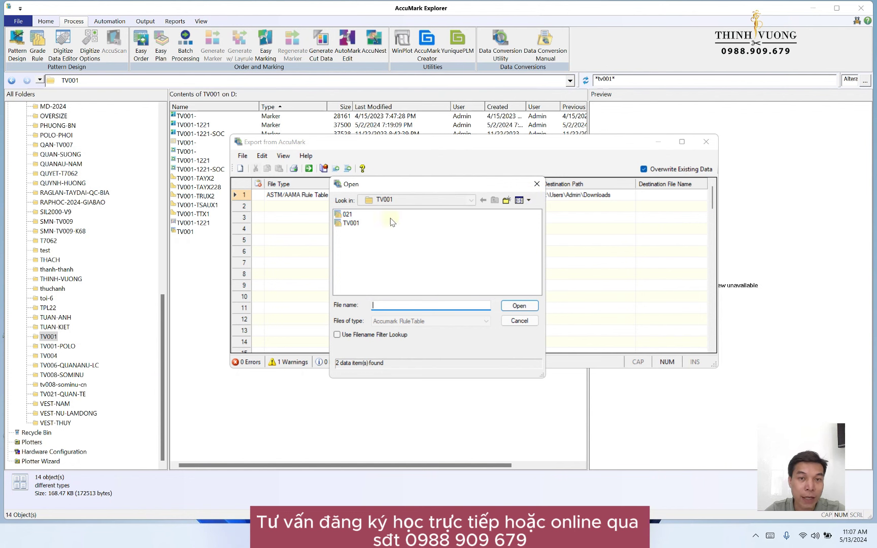
left_click(348, 224)
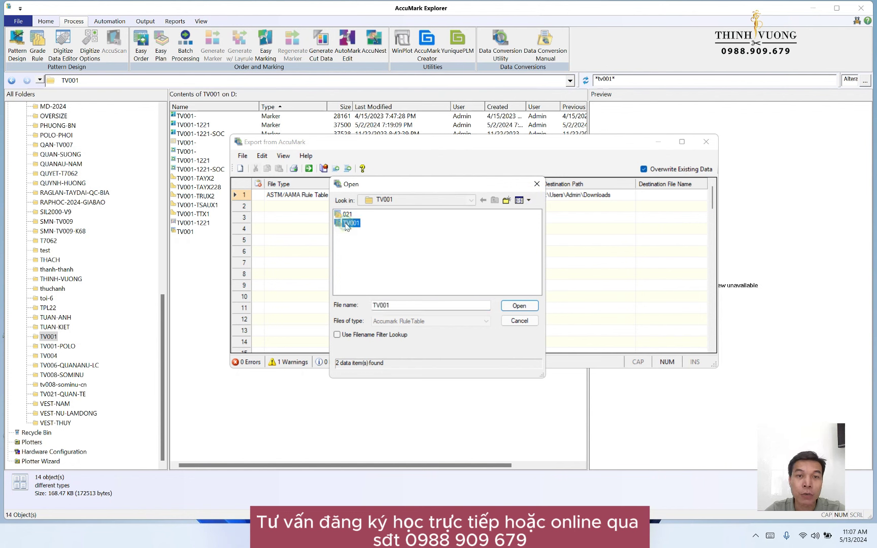
left_click(518, 305)
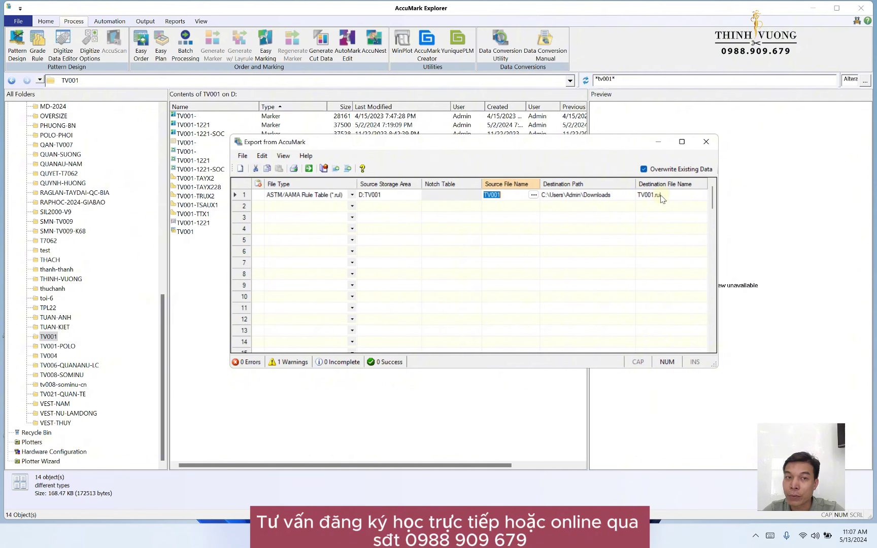
Step: Process the rule table export, then close the results and the export window
left_click(309, 168)
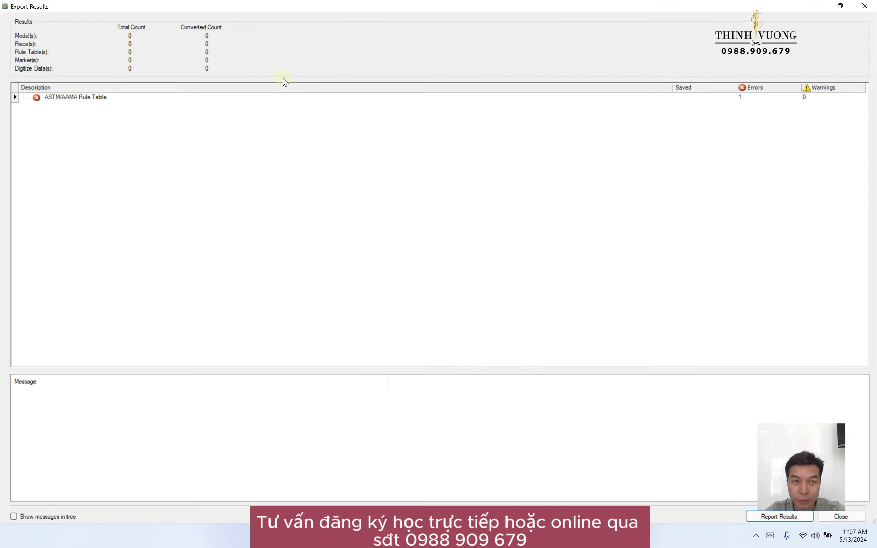
left_click(868, 8)
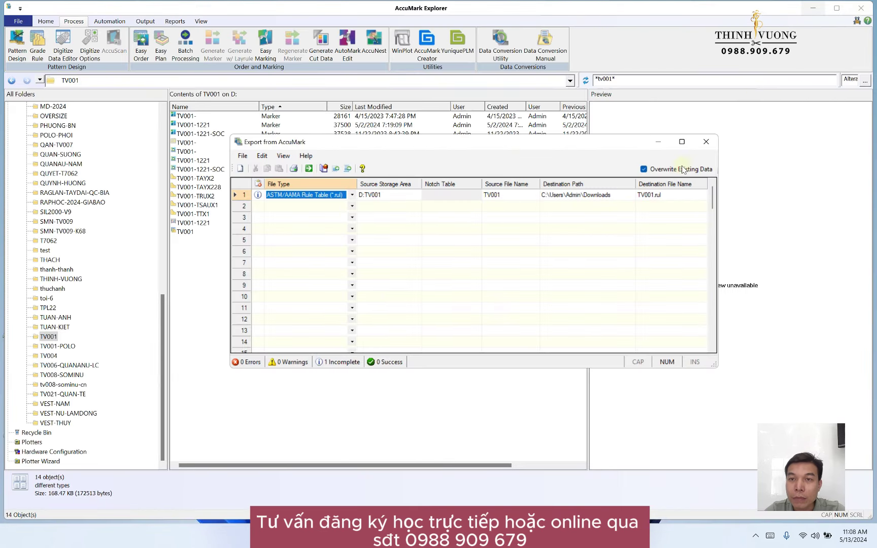
left_click(707, 143)
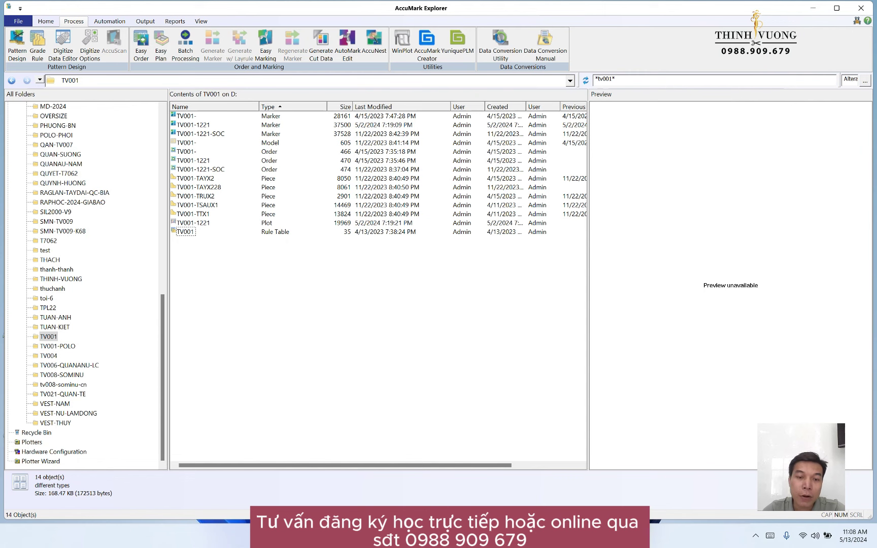
Step: Check the exported TV001.rul and TV001-.dxf files in the Downloads folder and minimize the folder window
key("super+e")
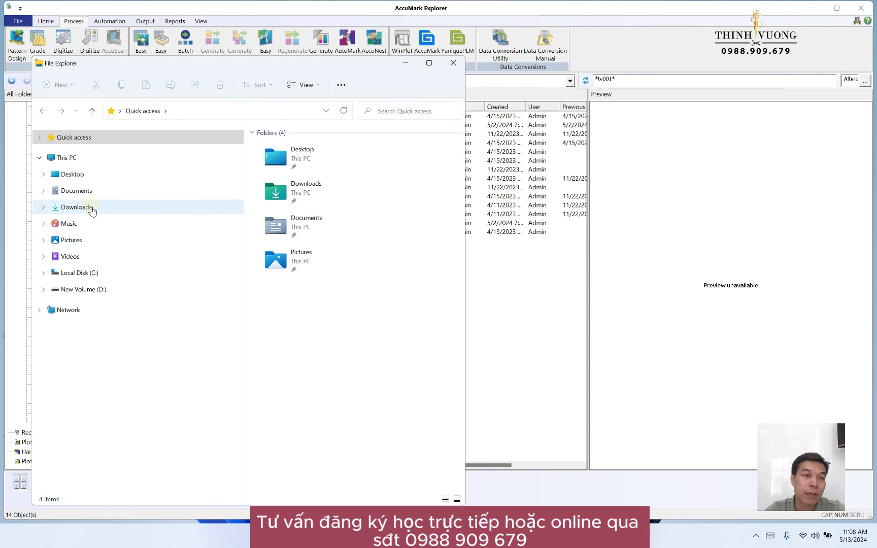
left_click(90, 205)
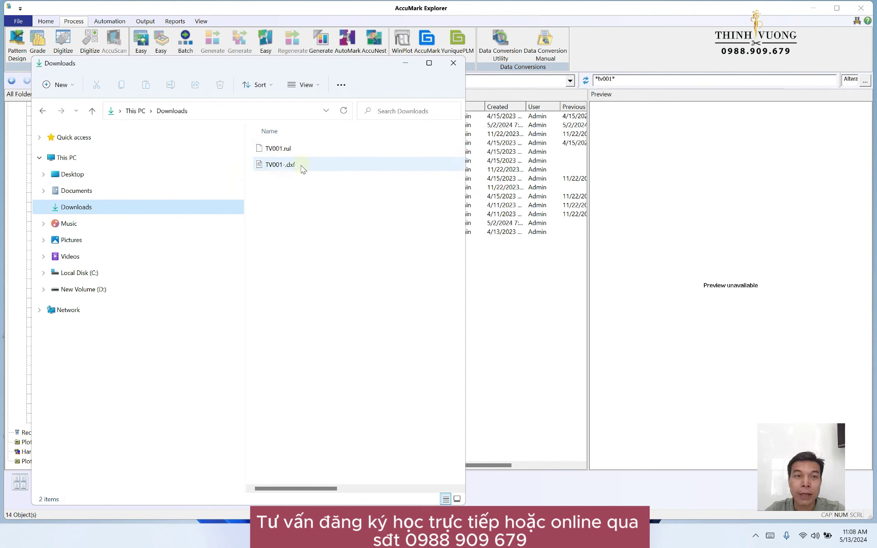
left_click(308, 168)
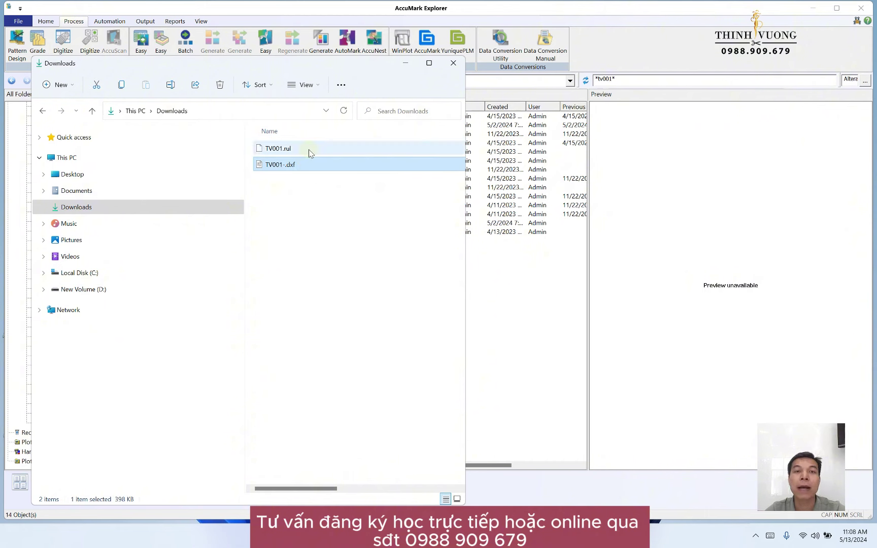
left_click(309, 152)
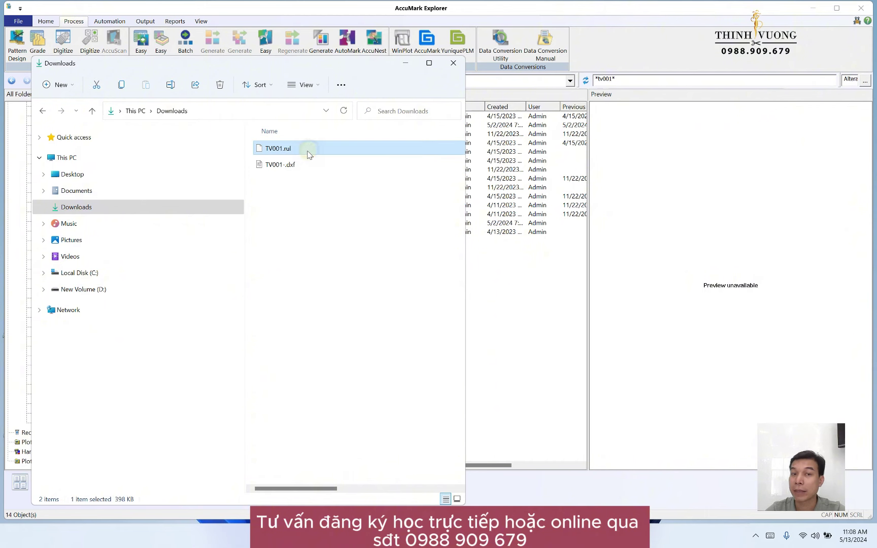
left_click(405, 63)
Step: Switch to Zalo and send TV001.rul and TV001-.dxf from the Downloads folder in the open conversation
key("alt+Tab")
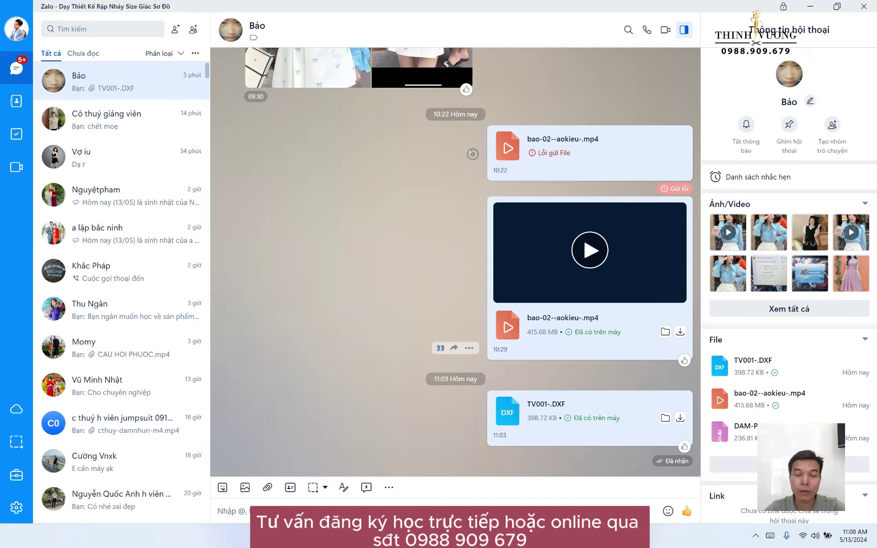
left_click(267, 487)
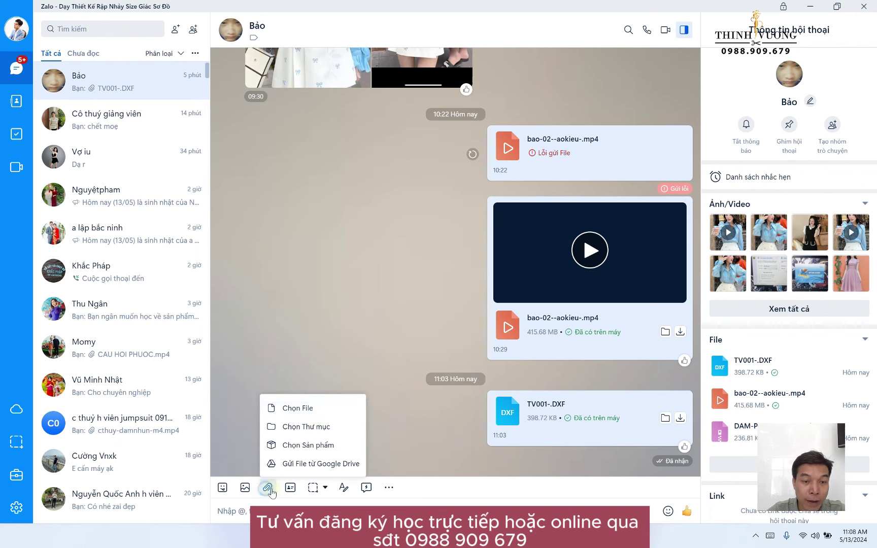
left_click(324, 415)
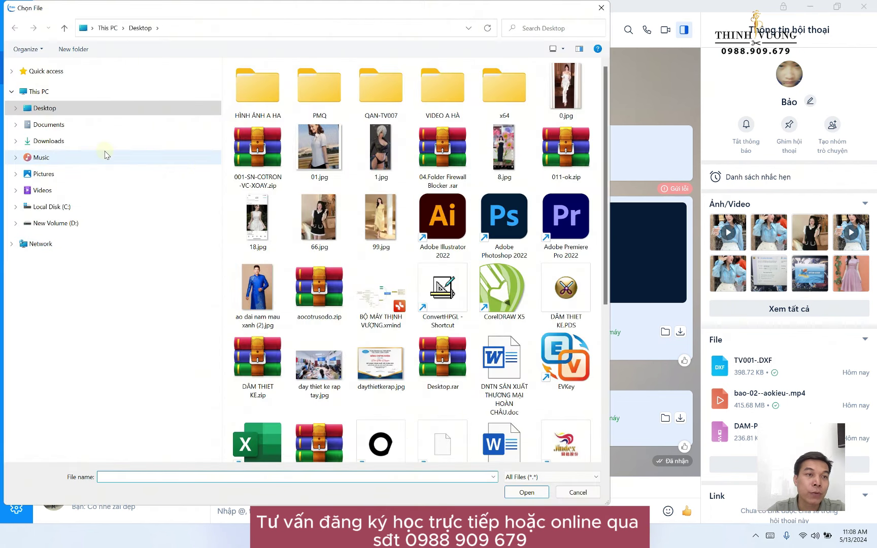
left_click(86, 142)
left_click(280, 95)
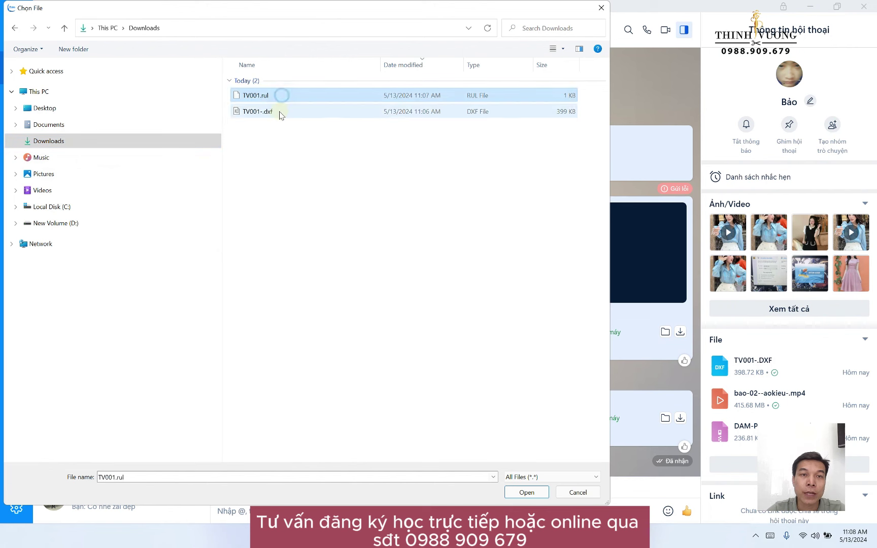
left_click(279, 111, "ctrl")
left_click(526, 493)
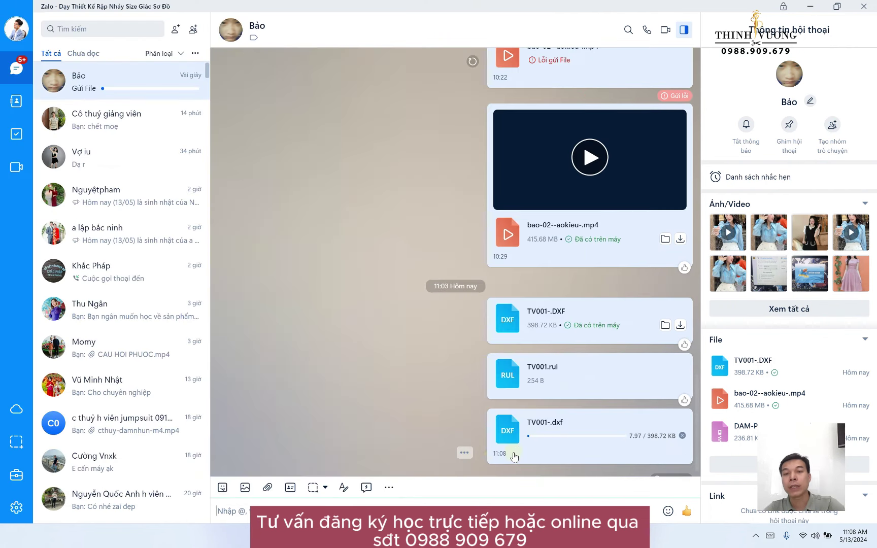